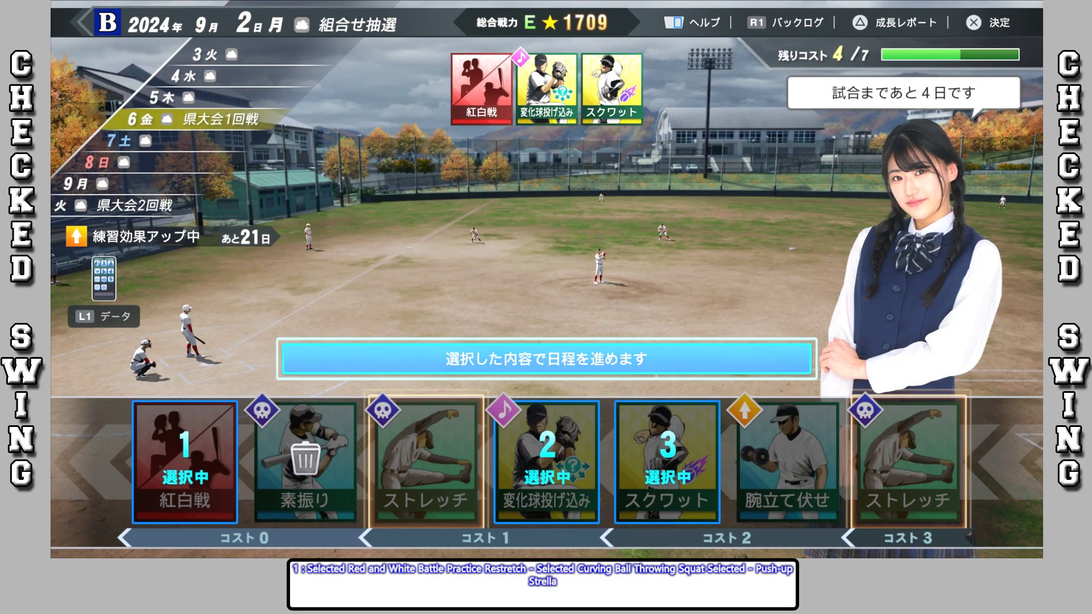
# Step: Proceed with the selected practice schedule and read the translated dialogue through the Kohaku match
pyautogui.press('Return')
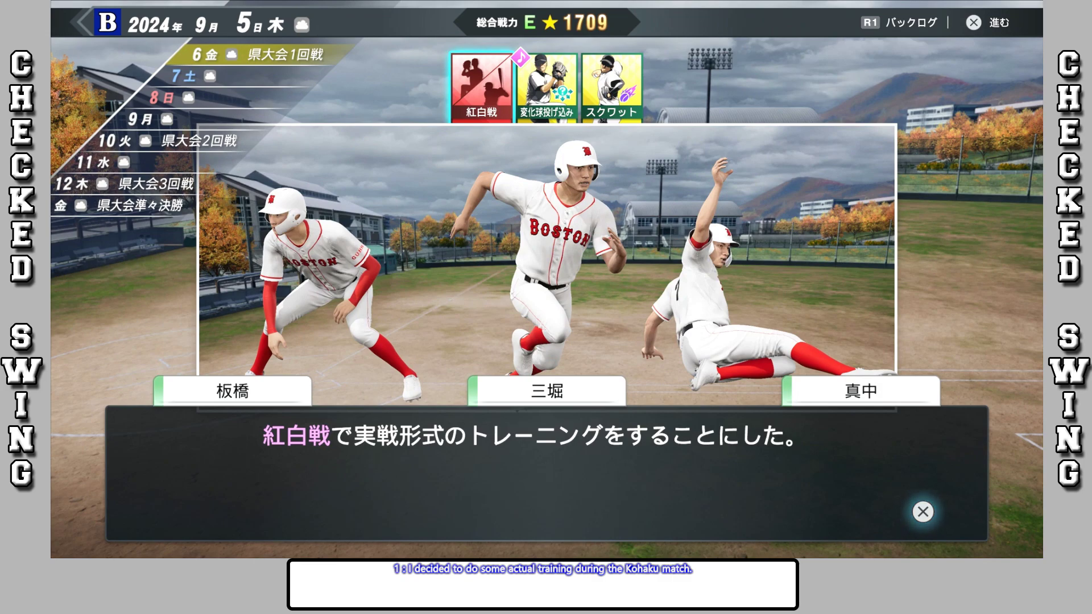
pyautogui.press('Return')
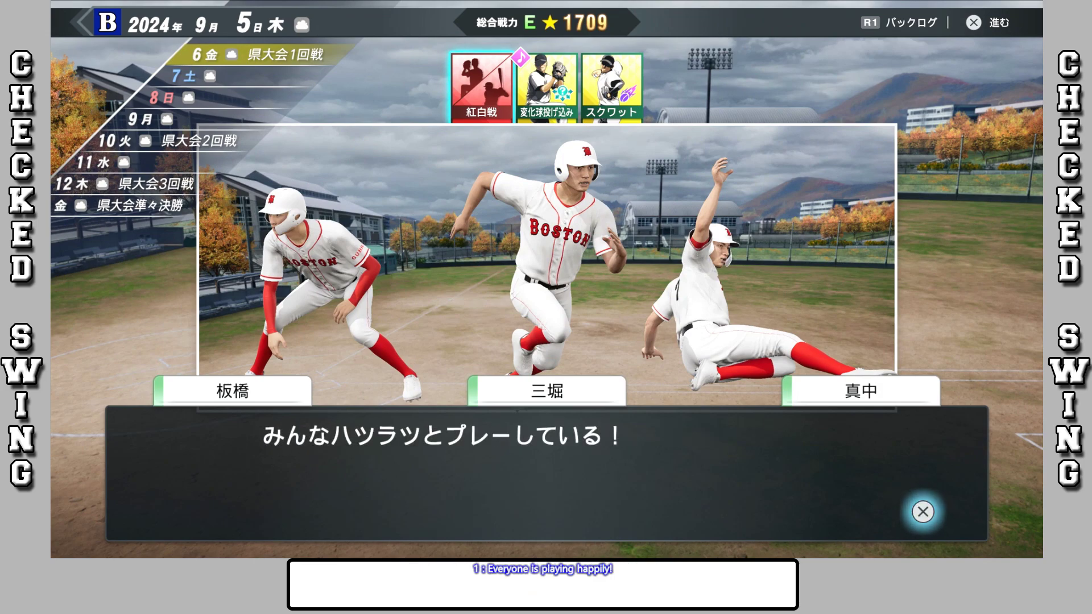
pyautogui.press('Return')
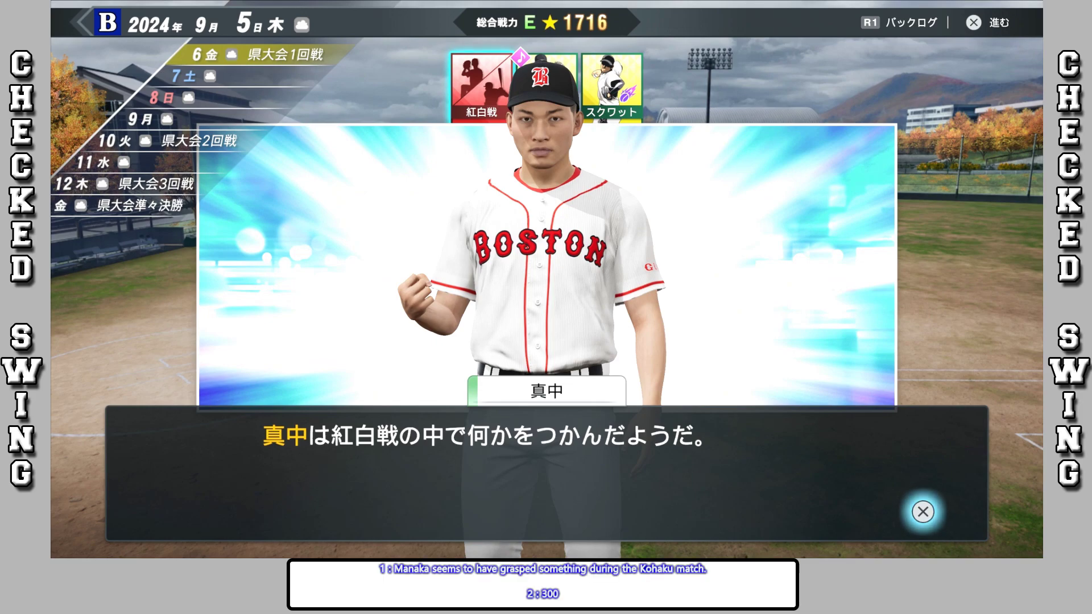
pyautogui.press('Return')
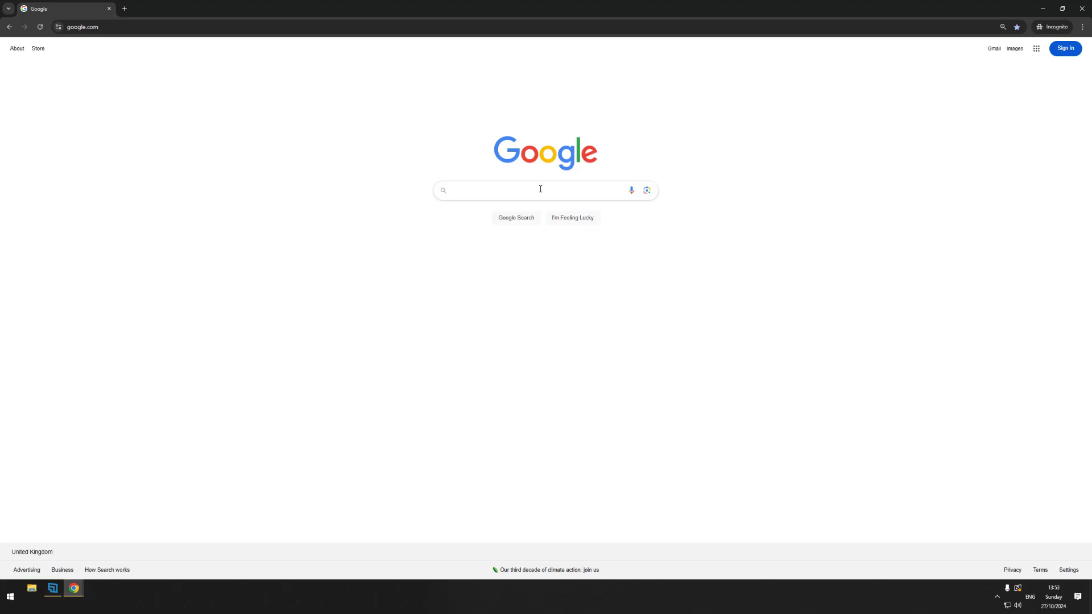
# Step: Find the killkimno/MORT repository by searching Google for "mort github" and download the MORT 1.282 release zip
pyautogui.click(541, 191)
pyautogui.write('mor')
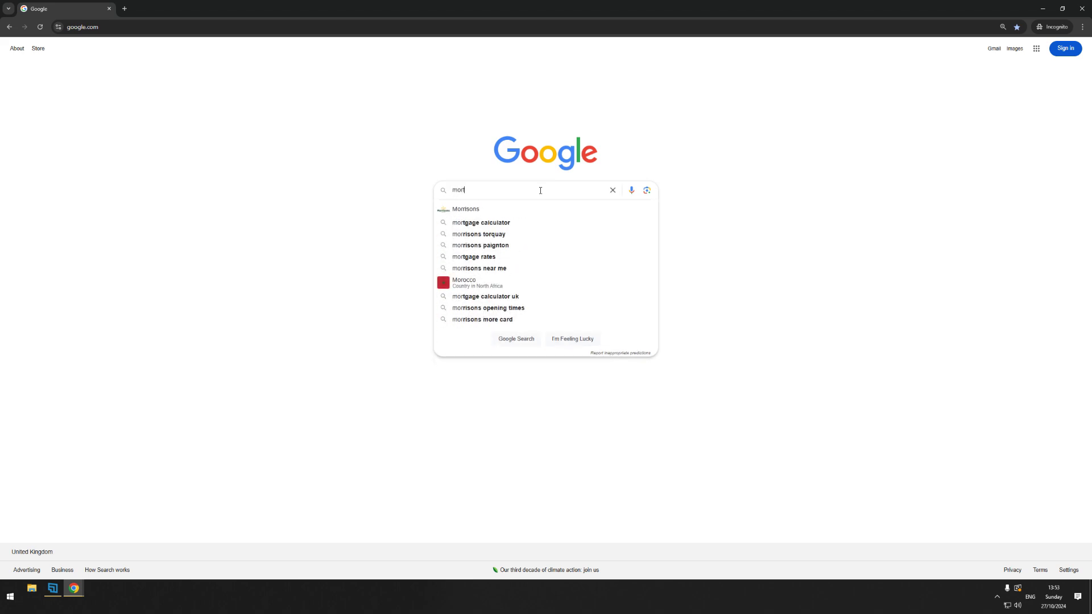
pyautogui.write('t github')
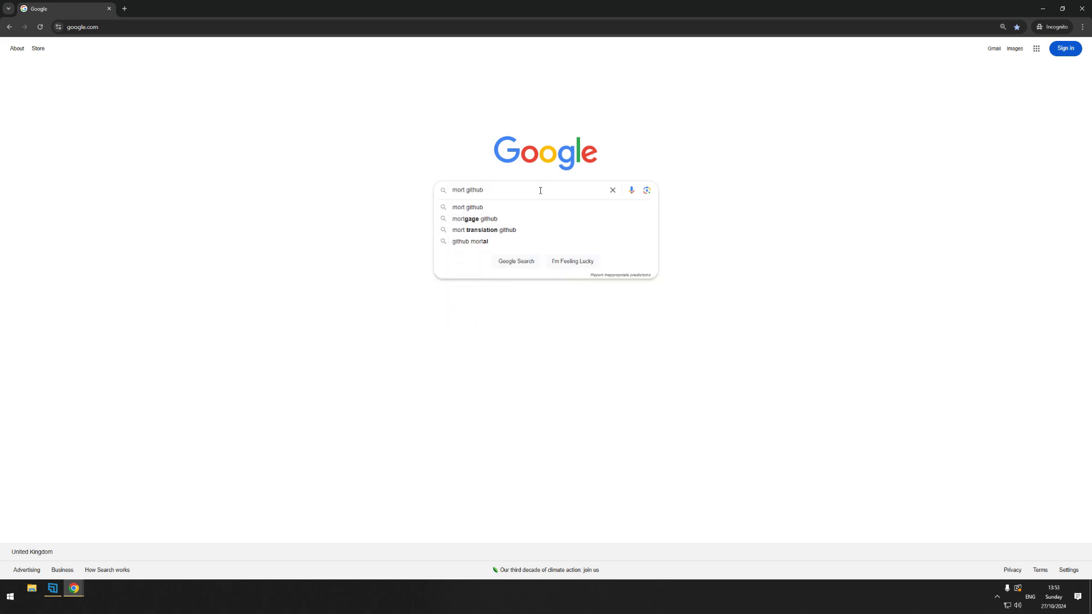
pyautogui.press('Return')
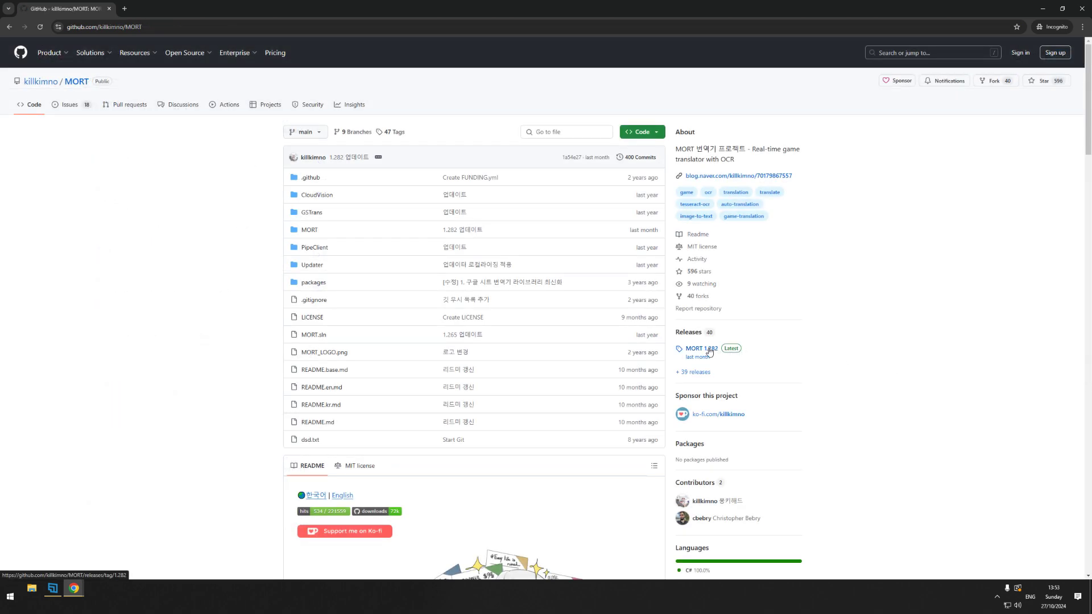
pyautogui.click(710, 349)
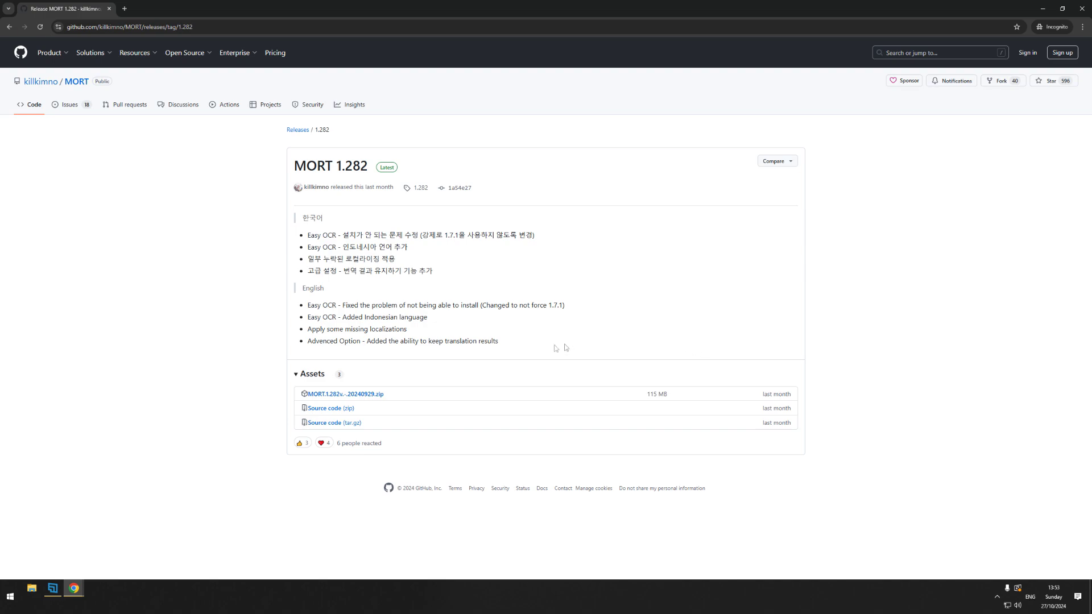
pyautogui.click(360, 398)
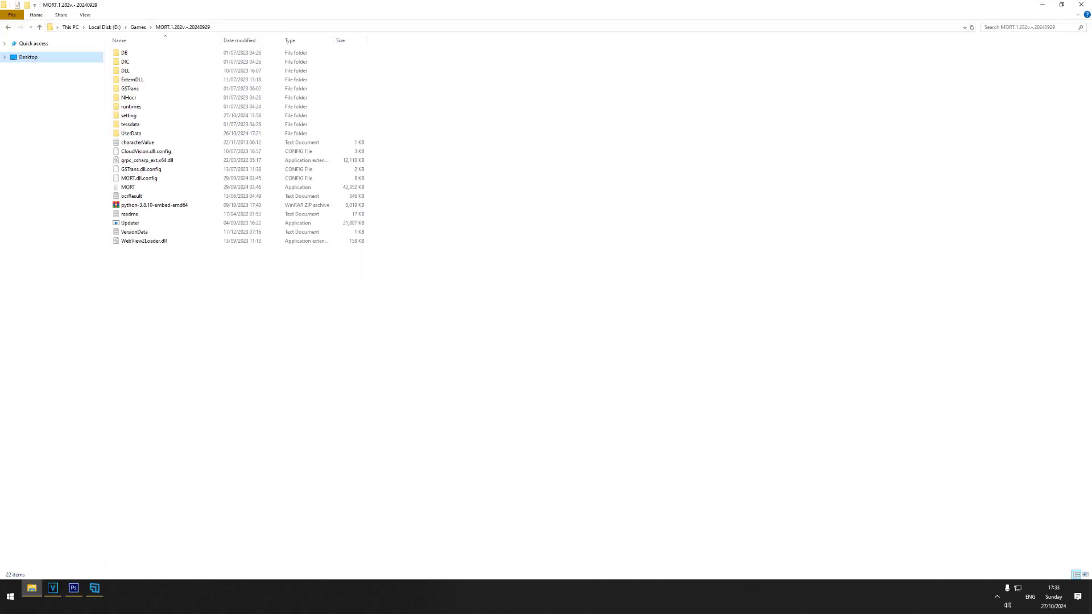
# Step: Open the Windows language settings and search the languages available to install for "japan"
pyautogui.press('super')
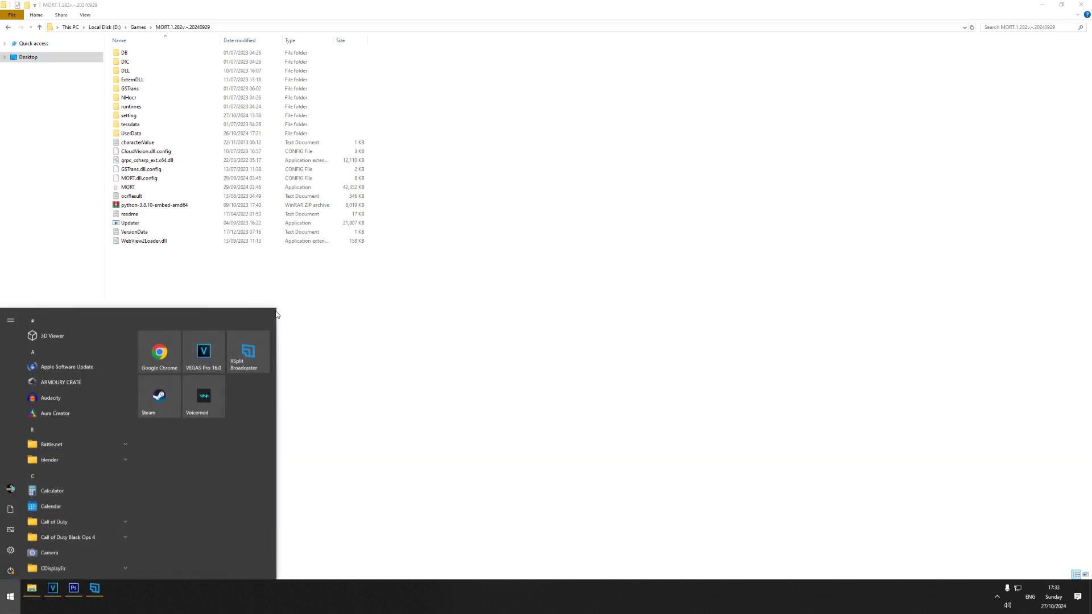
pyautogui.write('langua')
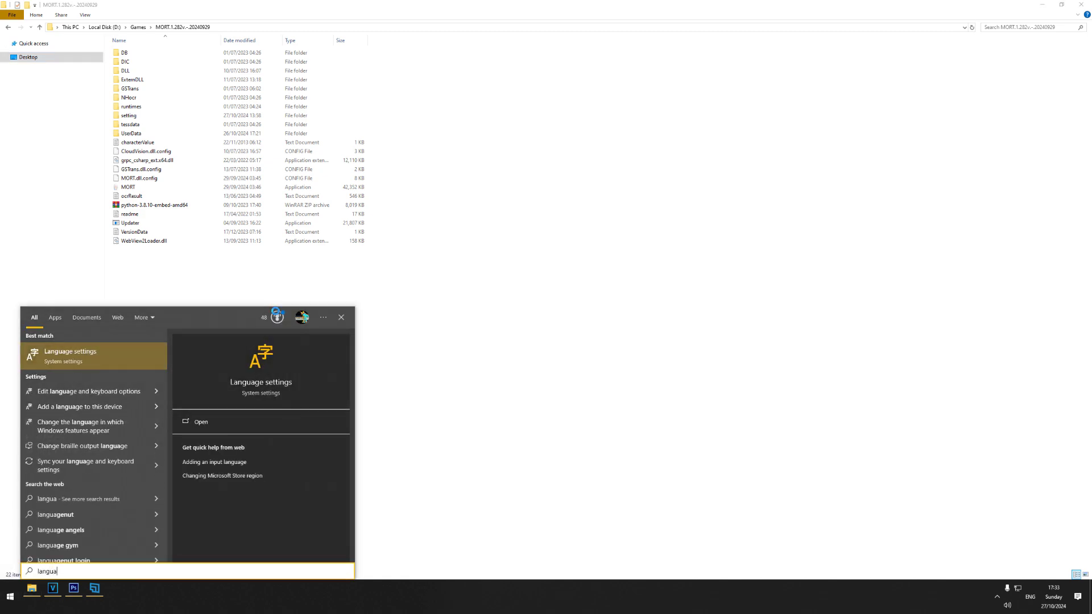
pyautogui.click(132, 365)
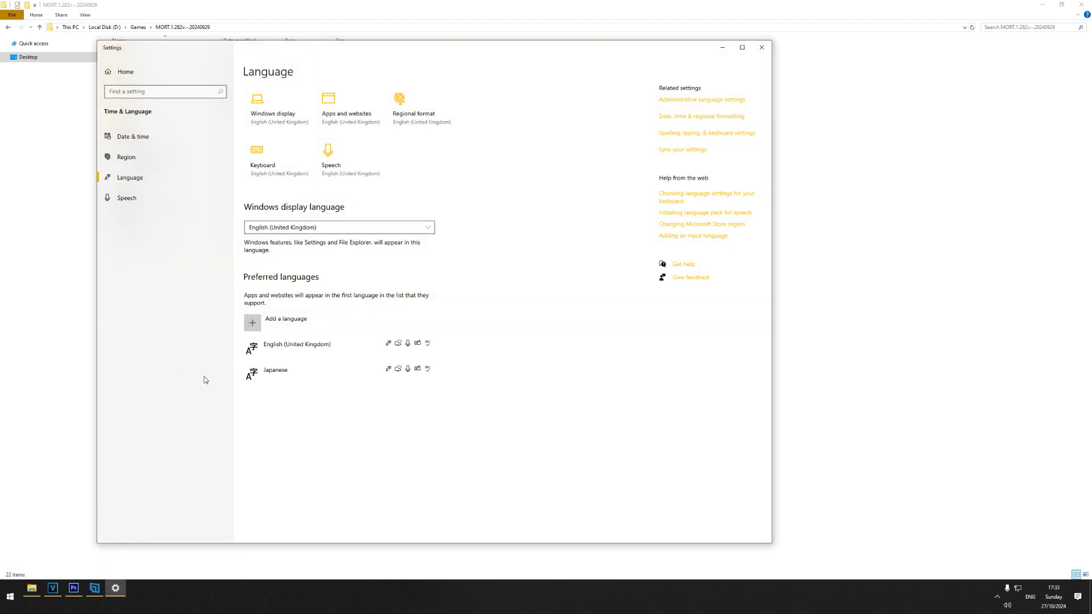
pyautogui.click(254, 327)
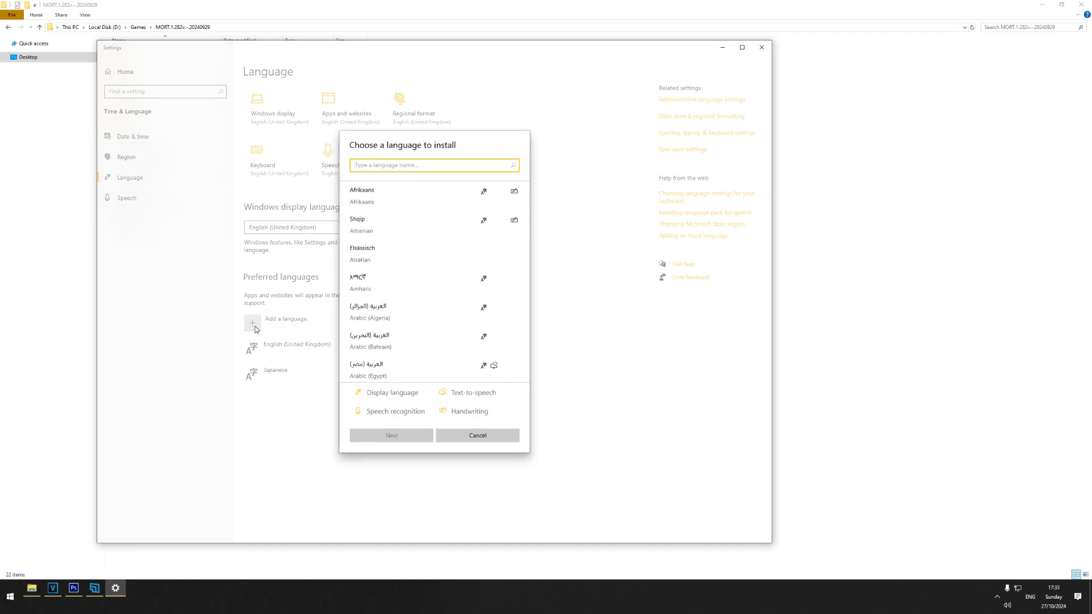
pyautogui.write('japan')
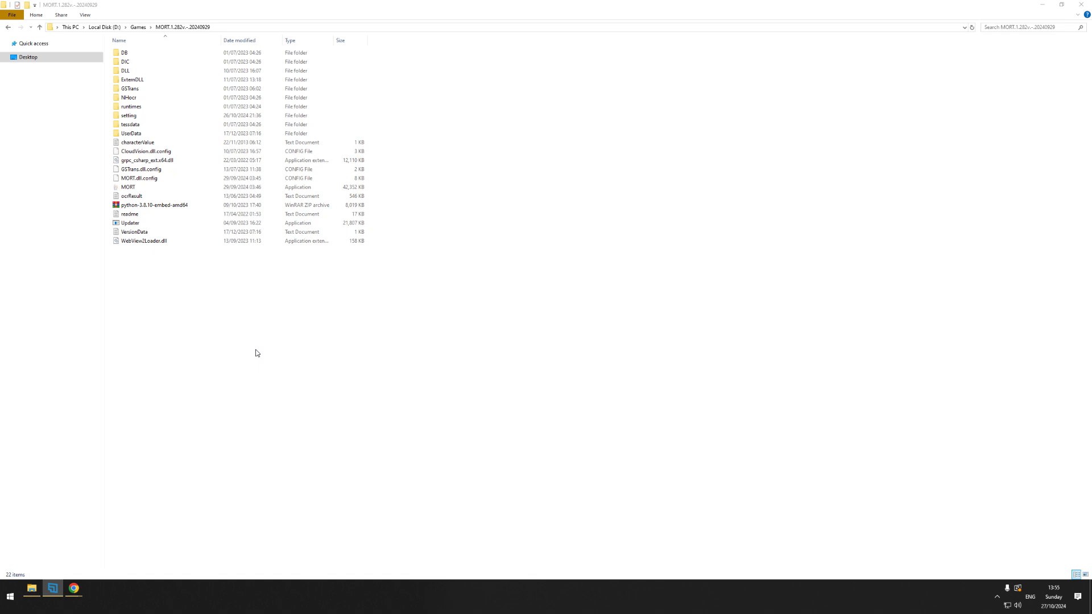
# Step: Launch MORT from its extracted folder and set the OCR to WIN OCR with Japanese as its language
pyautogui.click(144, 191)
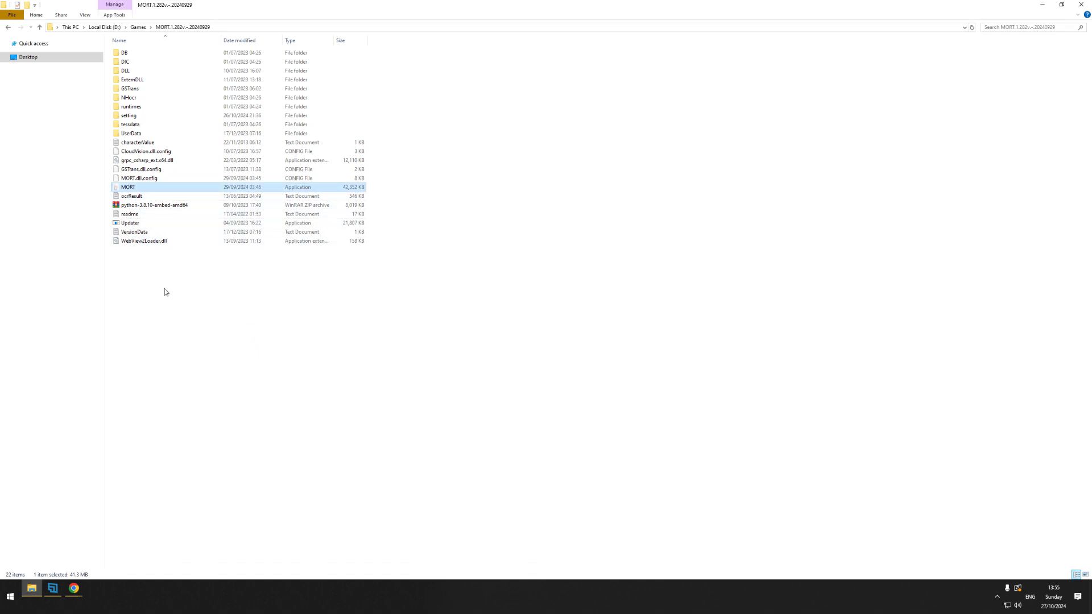
pyautogui.doubleClick(133, 191)
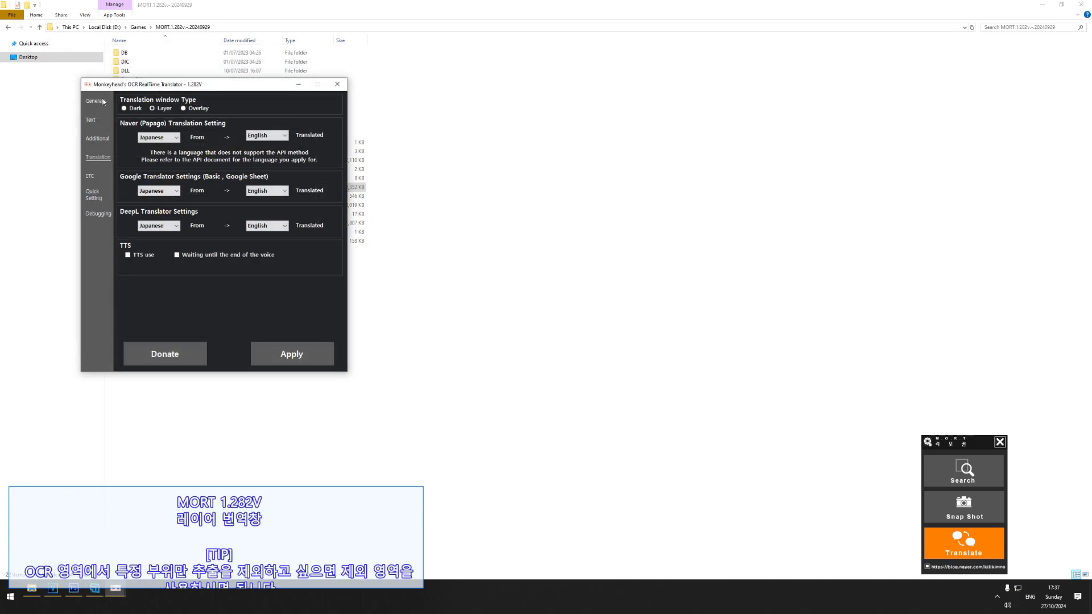
pyautogui.click(95, 102)
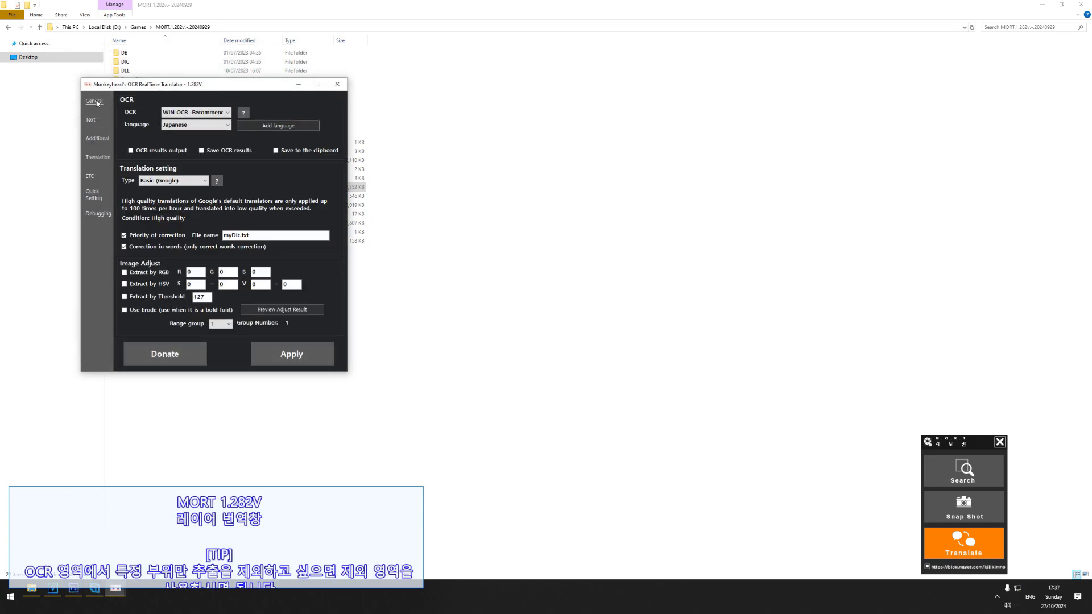
pyautogui.click(232, 115)
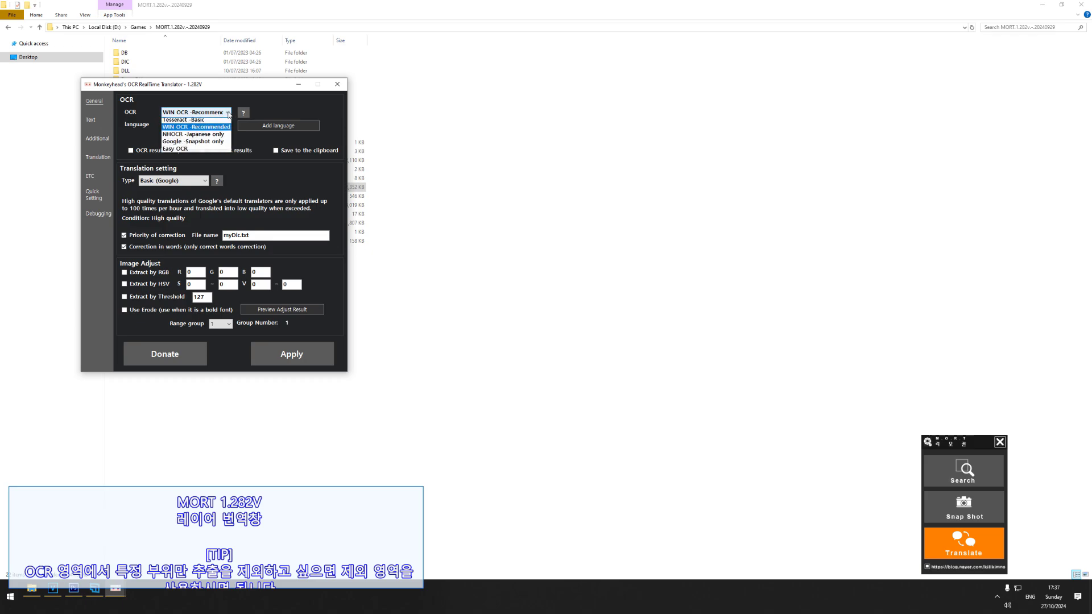
pyautogui.click(147, 112)
pyautogui.click(227, 125)
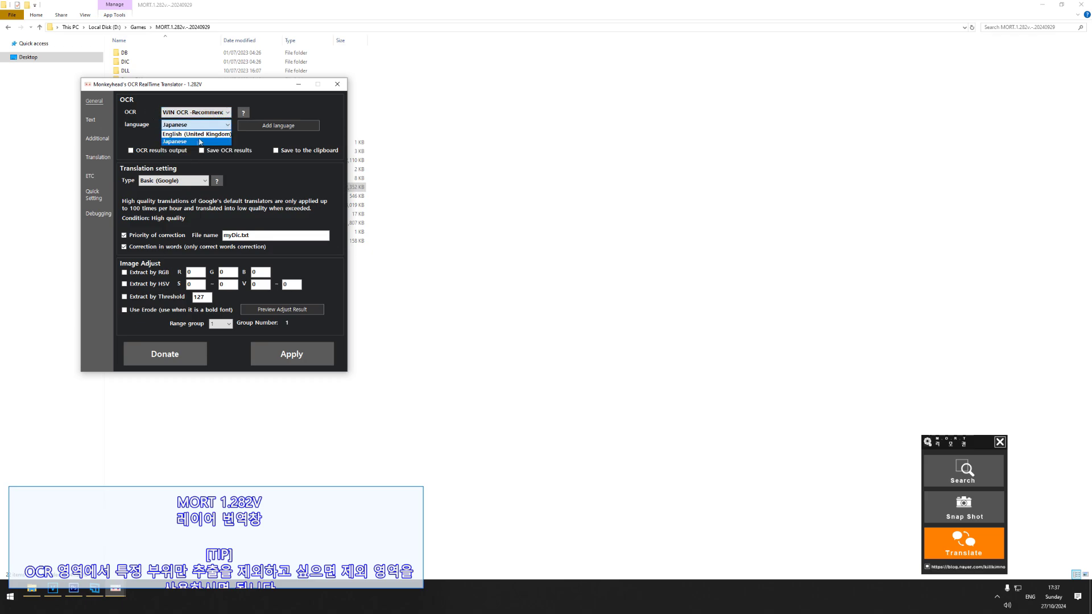
pyautogui.click(199, 142)
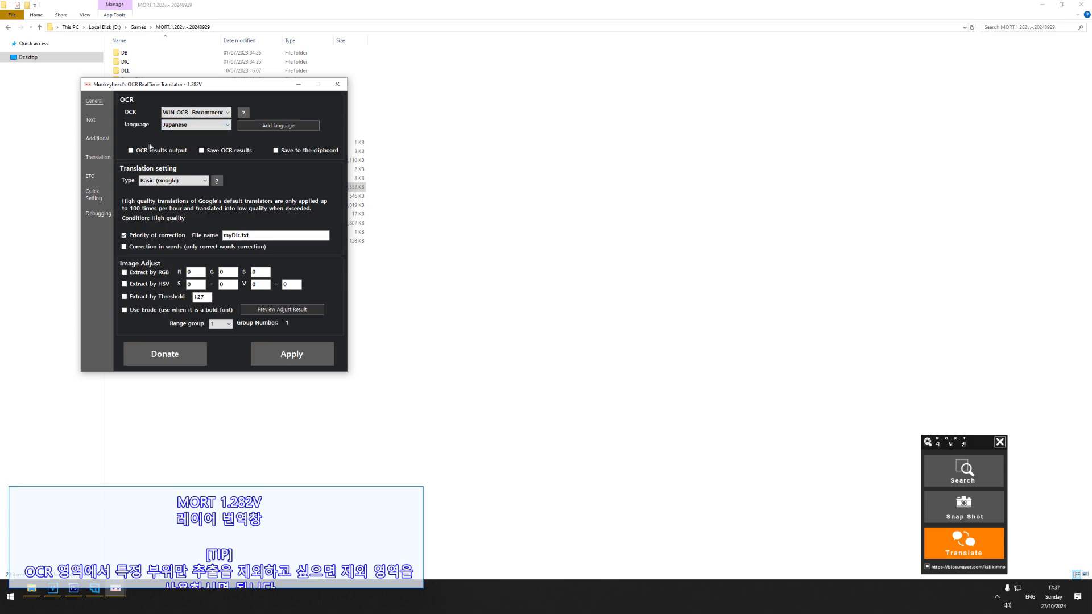
pyautogui.click(98, 157)
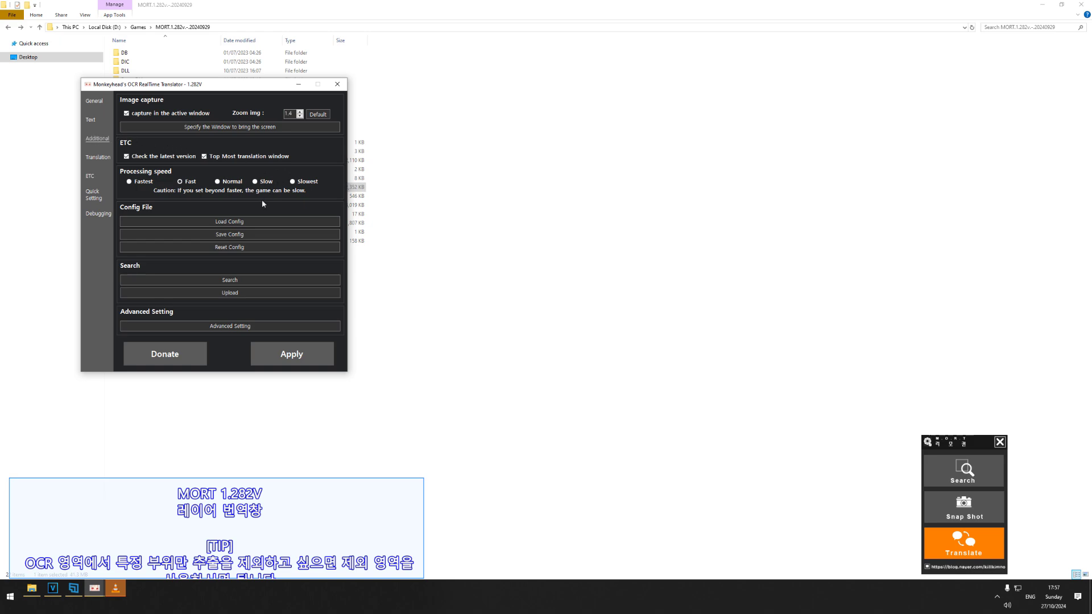
# Step: Save the MORT configuration and browse the open windows offered for screen capture, cancelling without choosing one
pyautogui.click(230, 235)
pyautogui.click(203, 129)
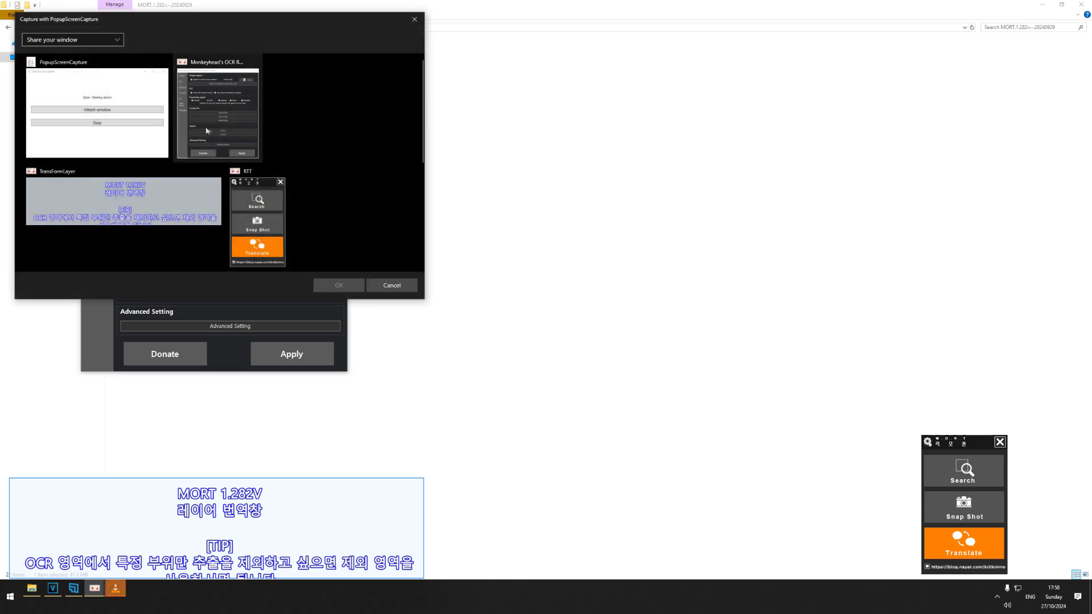
pyautogui.scroll(-2, 318, 160)
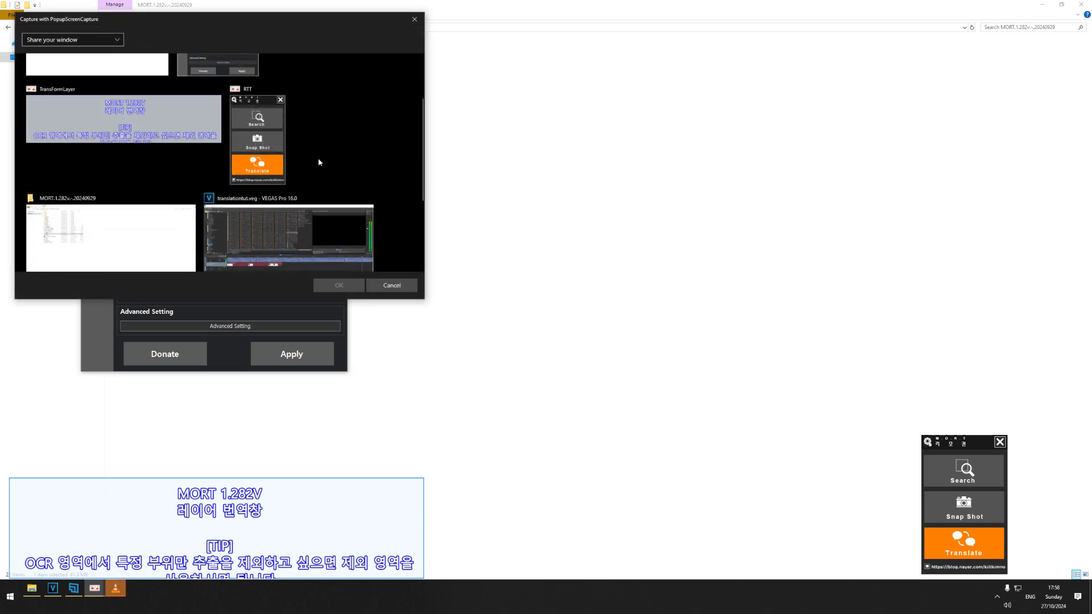
pyautogui.scroll(-3, 334, 136)
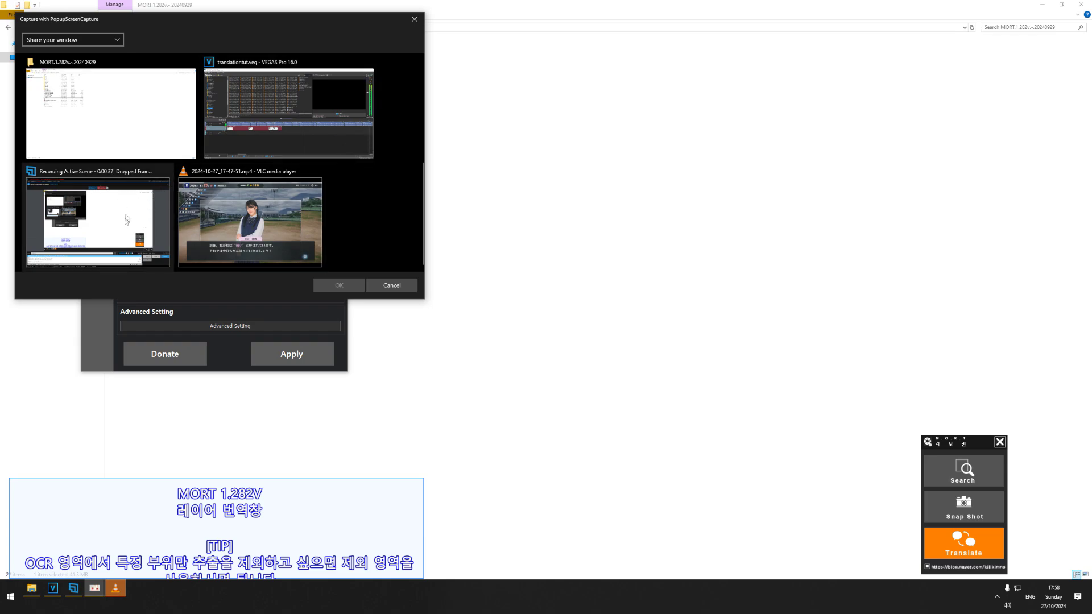
pyautogui.click(383, 288)
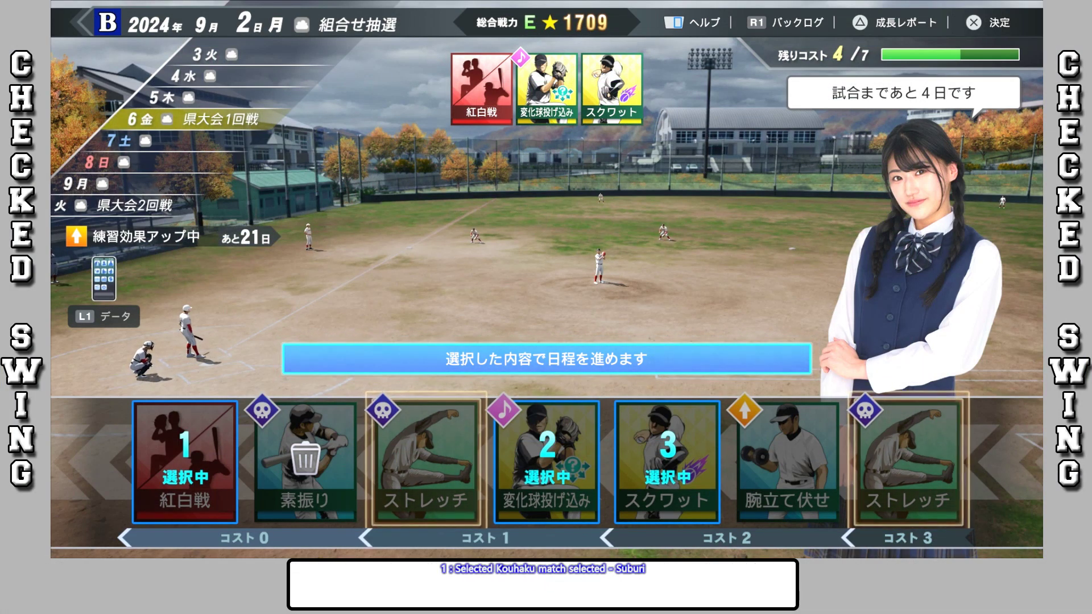
# Step: Confirm the chosen practice cards and follow the translated Kohaku match dialogue to its end
pyautogui.press('Return')
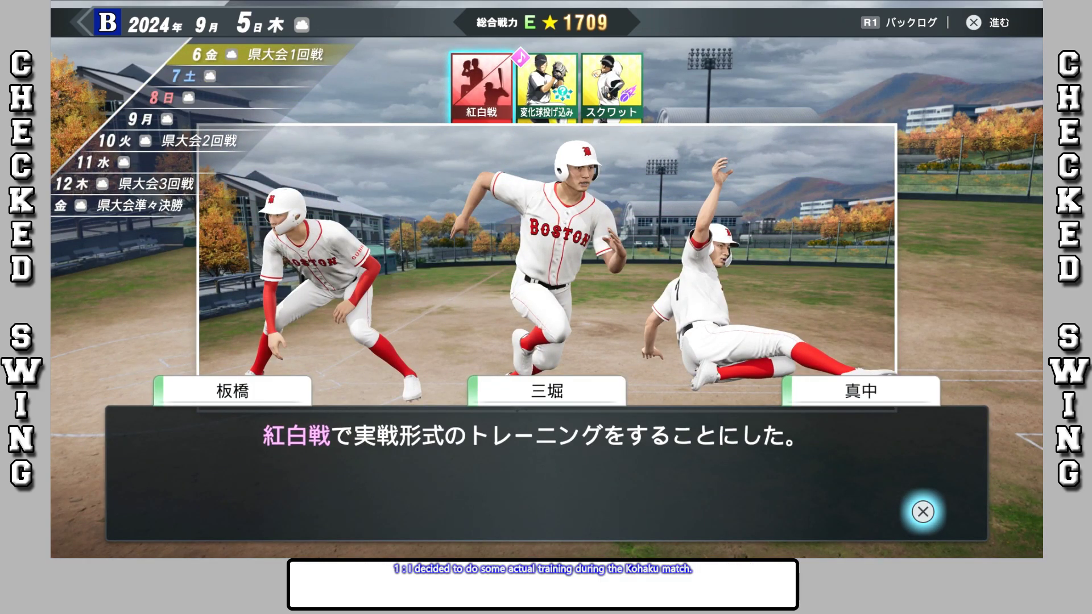
pyautogui.press('Return')
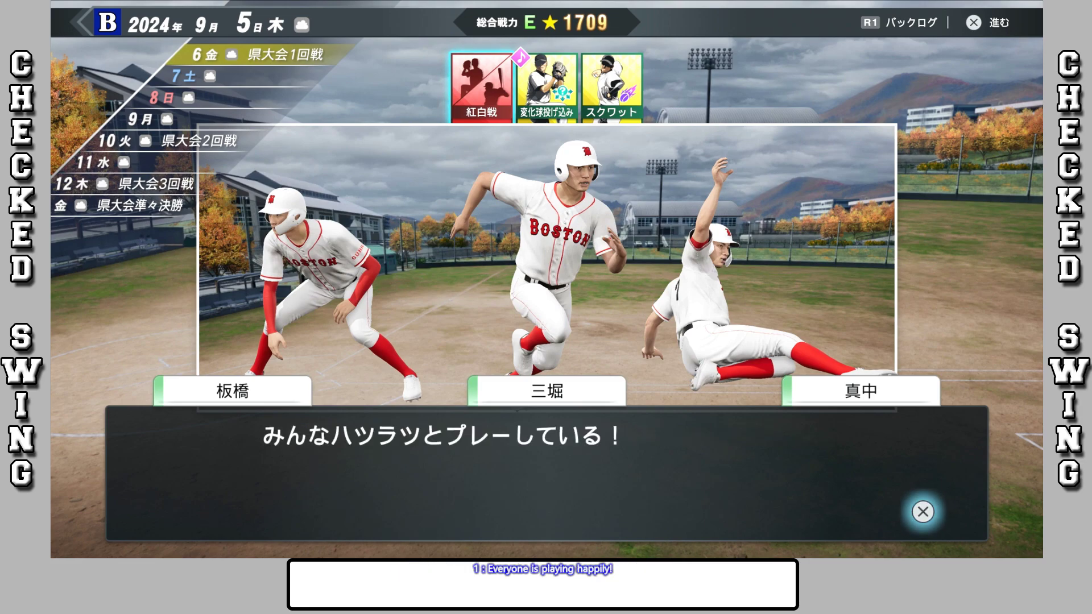
pyautogui.press('Return')
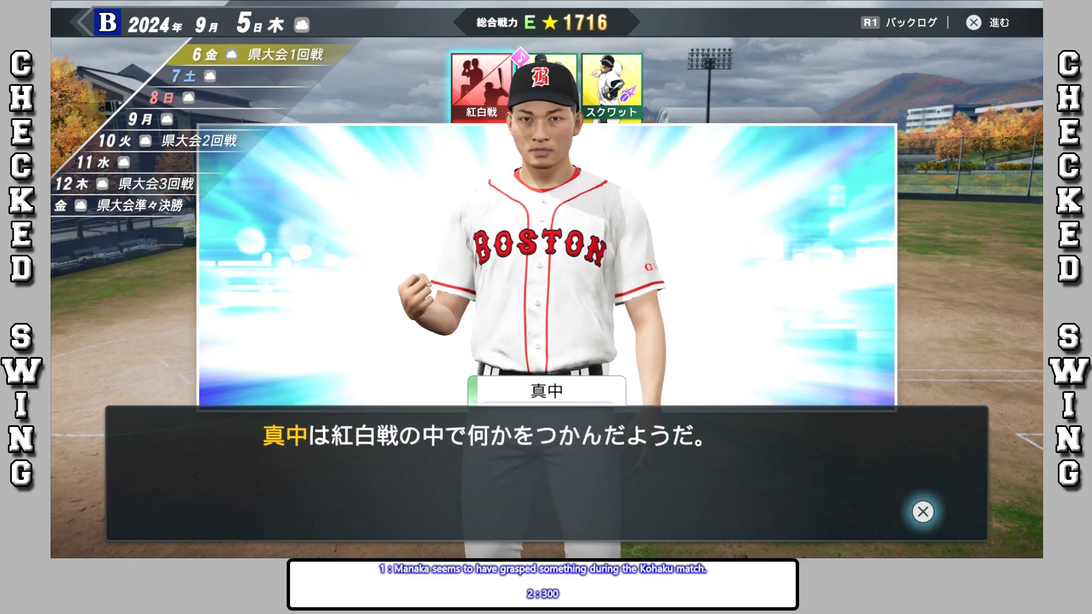
pyautogui.press('Return')
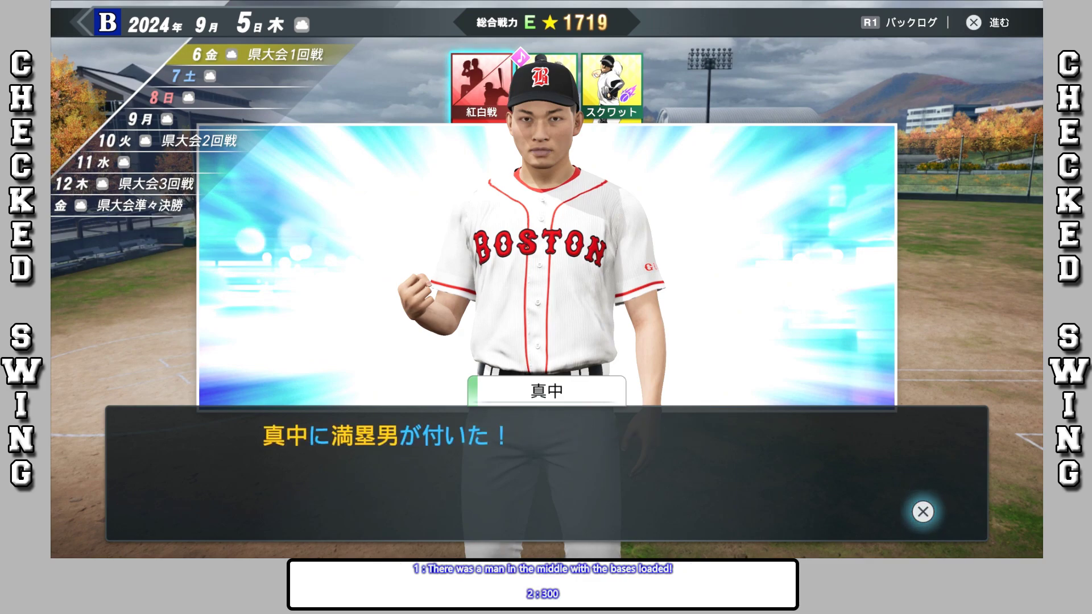
pyautogui.press('Return')
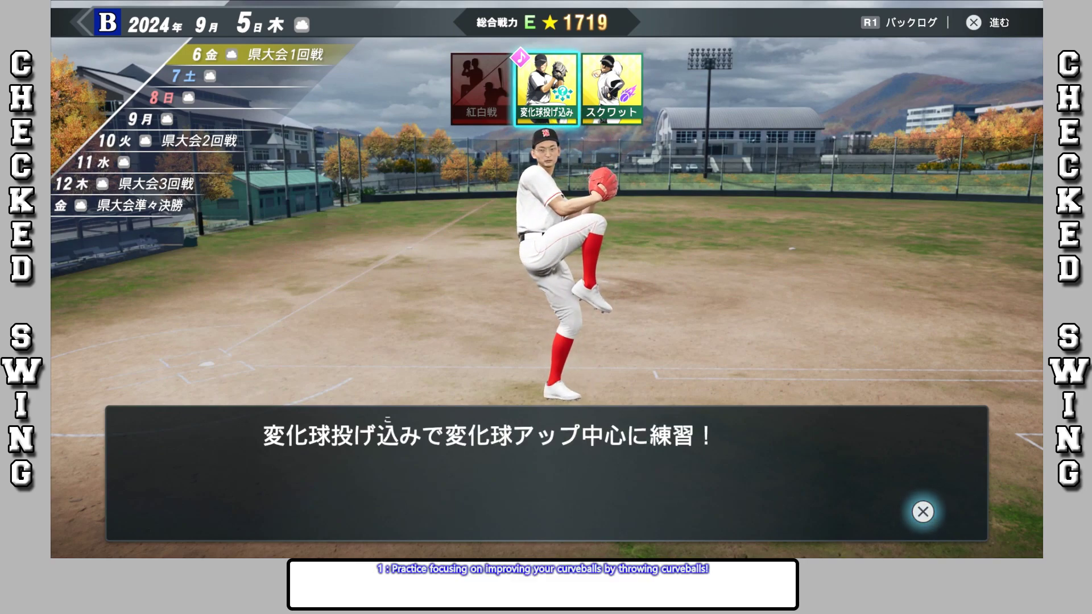
# Step: Read the translated curveball, squat and individual practice messages, continuing through the research on Shiraneyama Gakuin High School
pyautogui.press('Return')
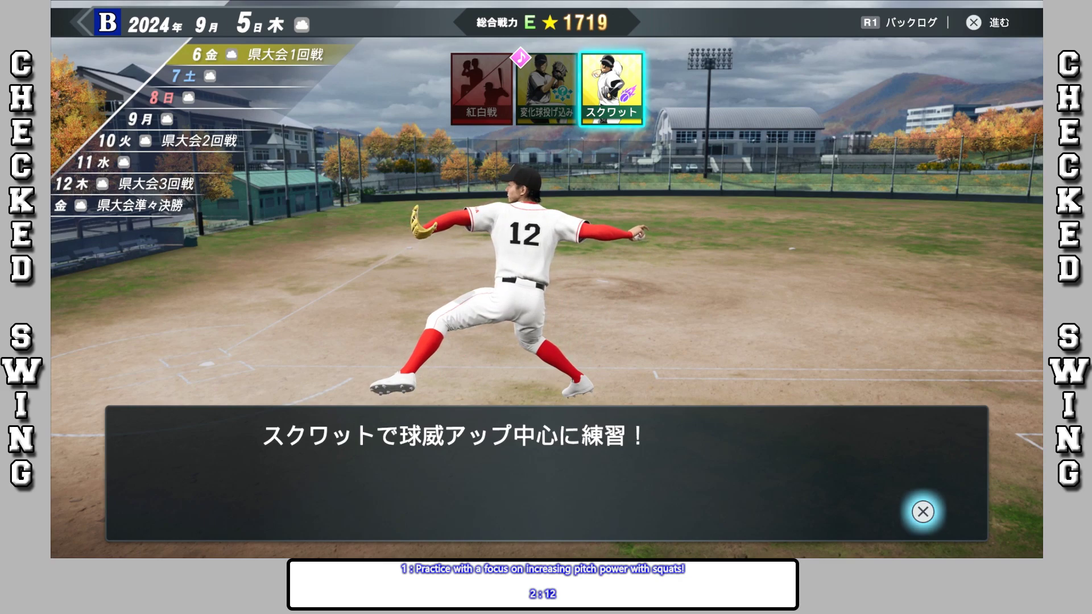
pyautogui.press('Return')
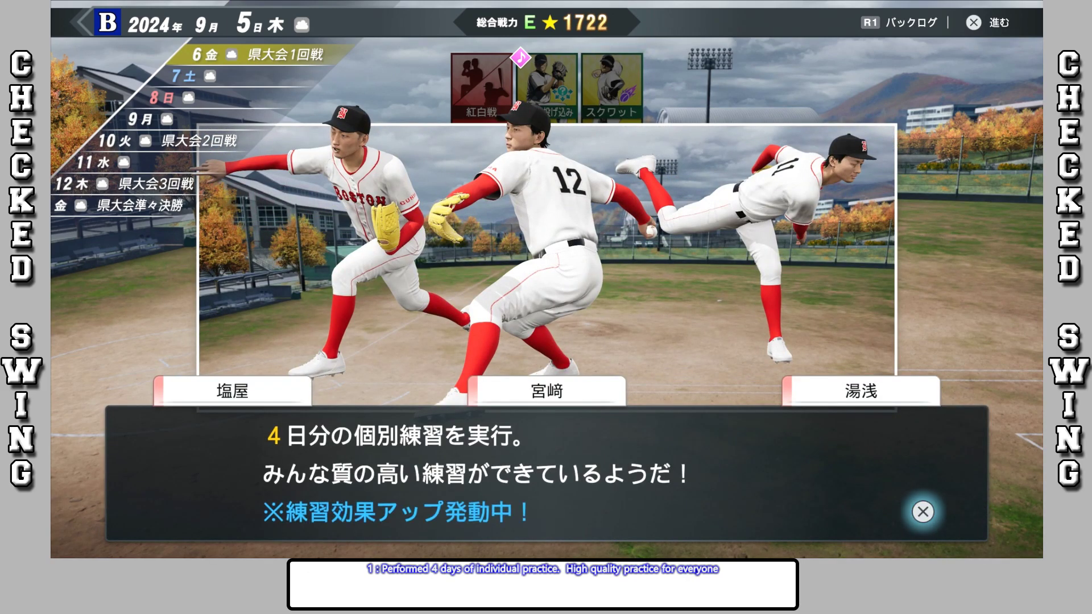
pyautogui.press('Return')
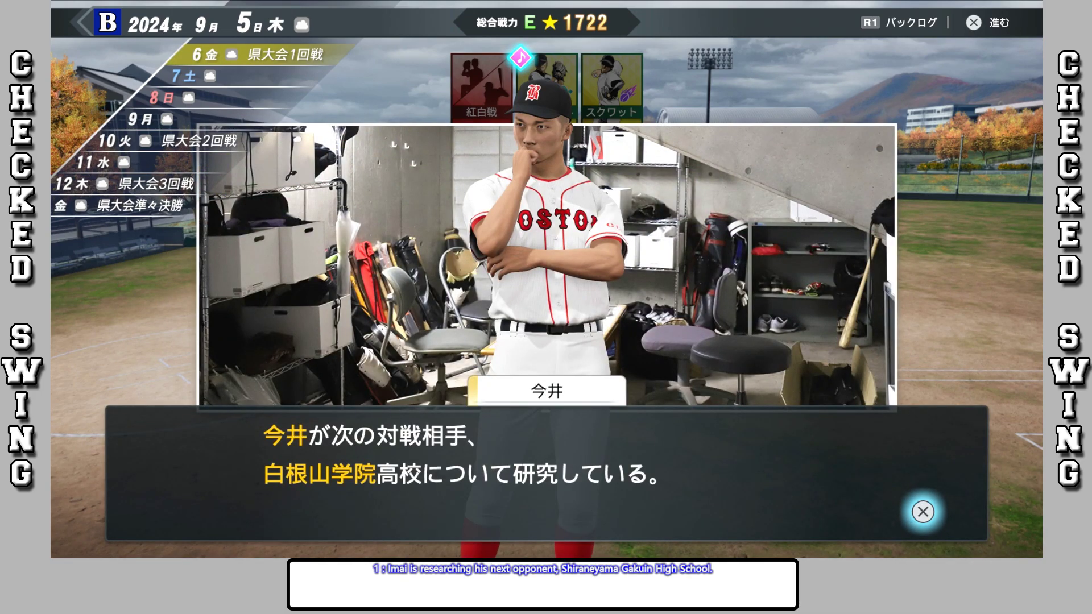
pyautogui.press('Return')
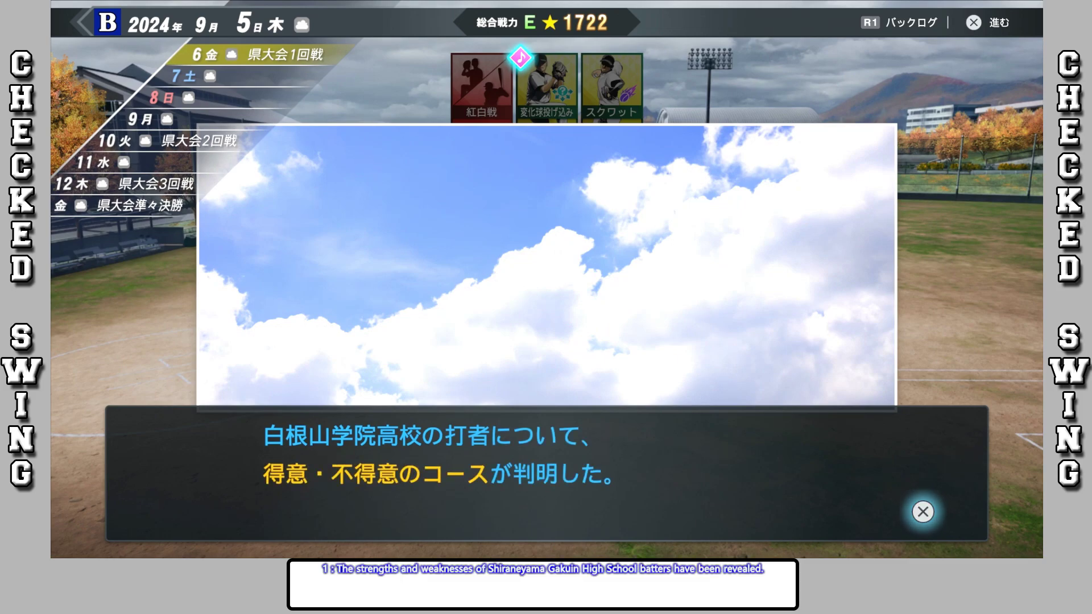
pyautogui.press('Return')
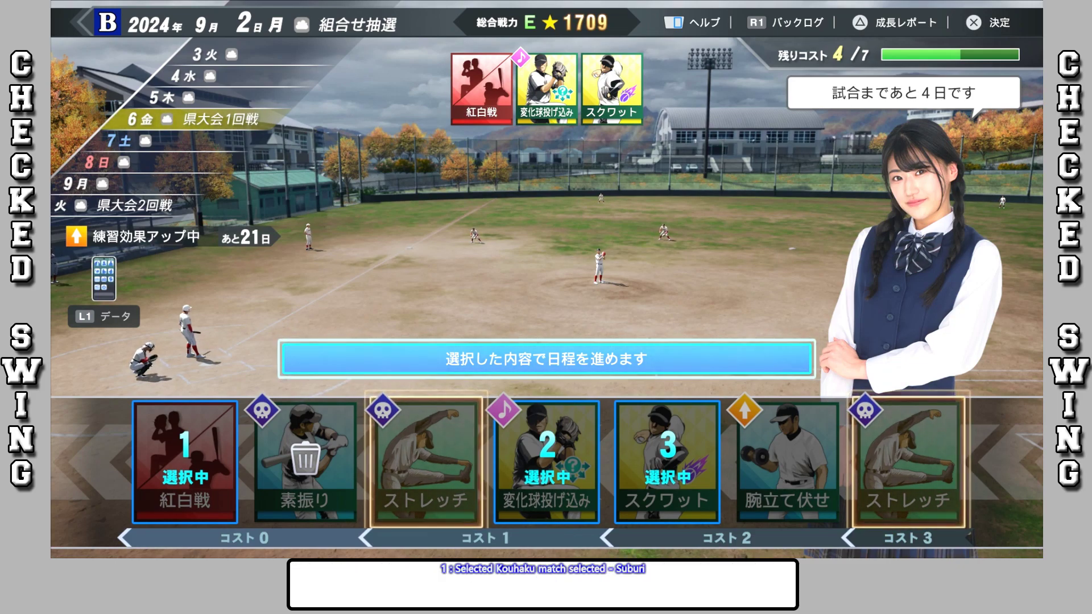
# Step: Proceed with the three selected practice cards and advance past the translated message about practical Kohaku match training
pyautogui.press('Return')
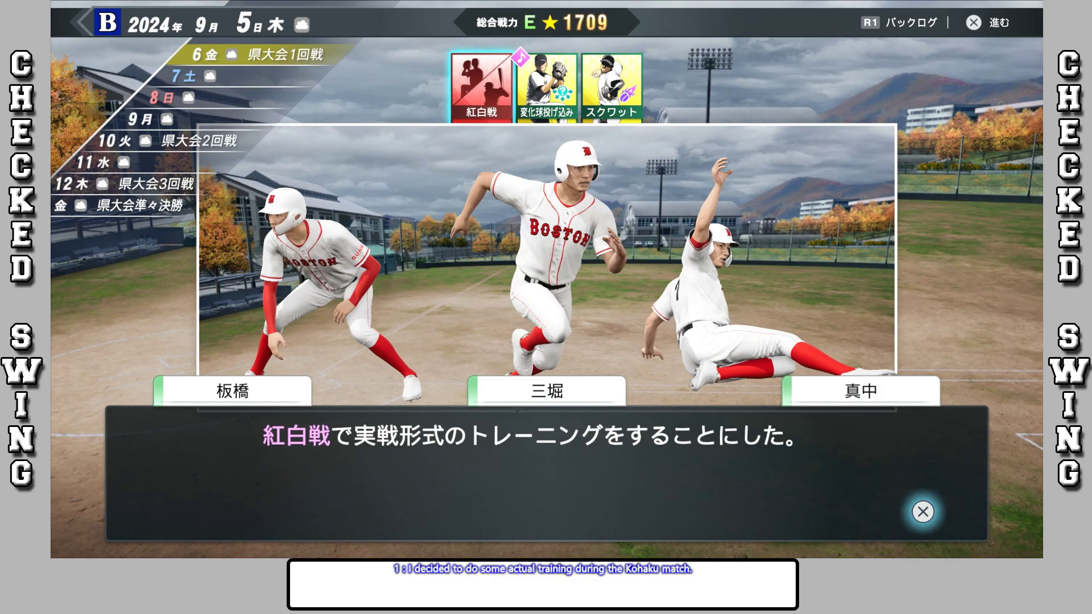
pyautogui.press('Return')
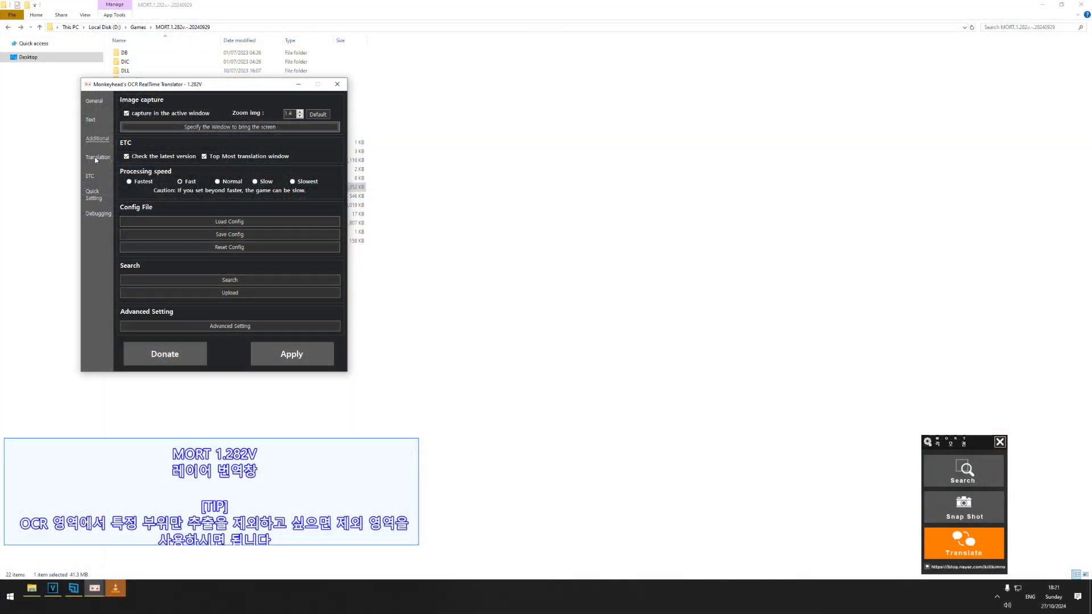
# Step: Switch to MORT and check the Japanese-to-English translator languages and window types, leaving the translation window type on Layer
pyautogui.click(97, 158)
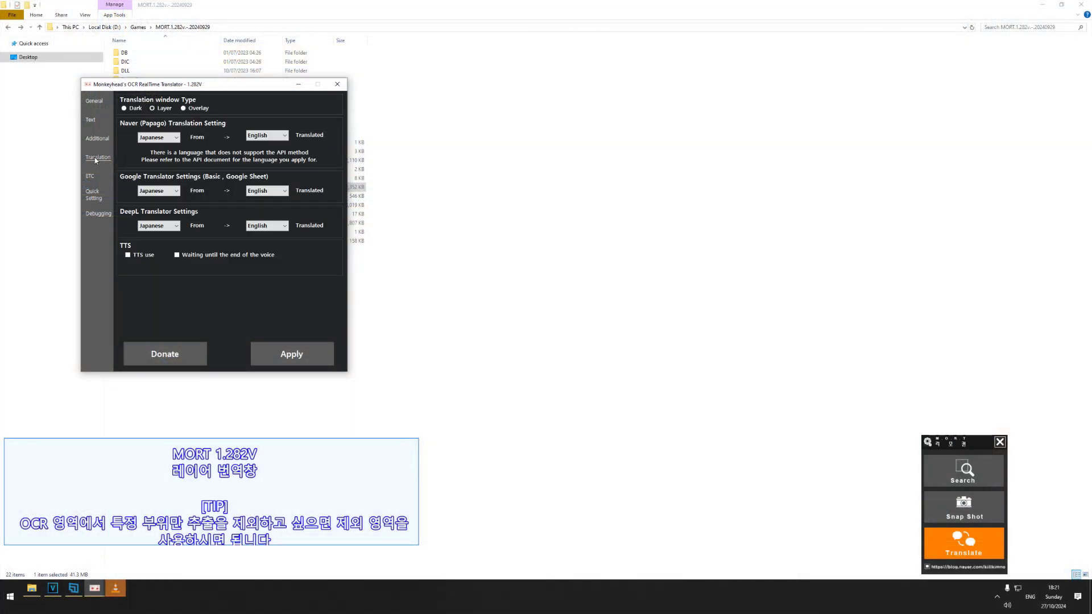
pyautogui.click(194, 109)
pyautogui.click(162, 109)
# Step: Look over the text settings and the available fonts and styles, cancelling the font selection without a change
pyautogui.click(90, 120)
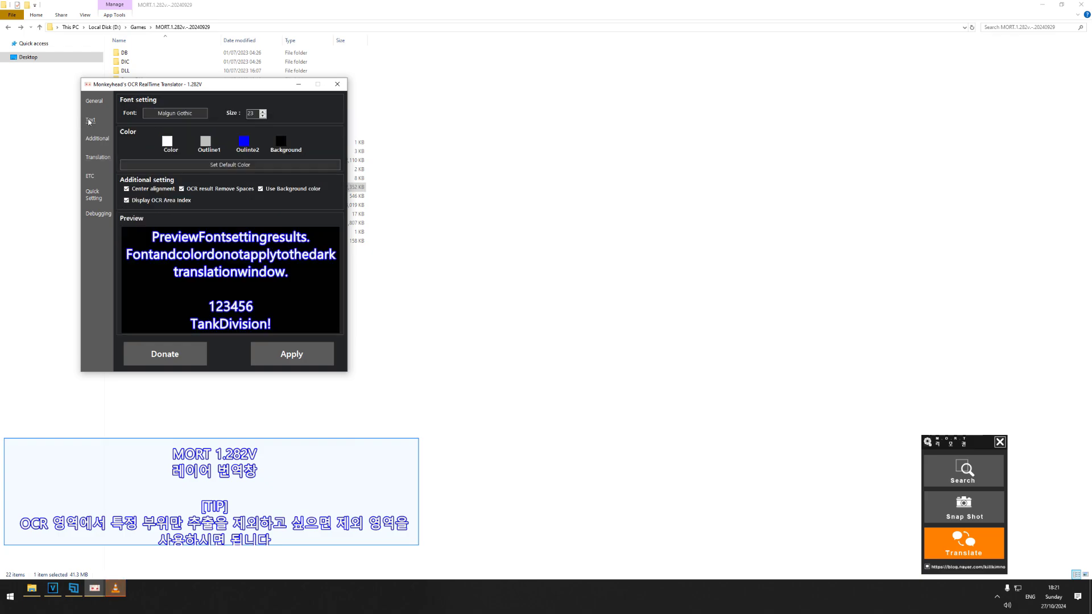
pyautogui.click(172, 114)
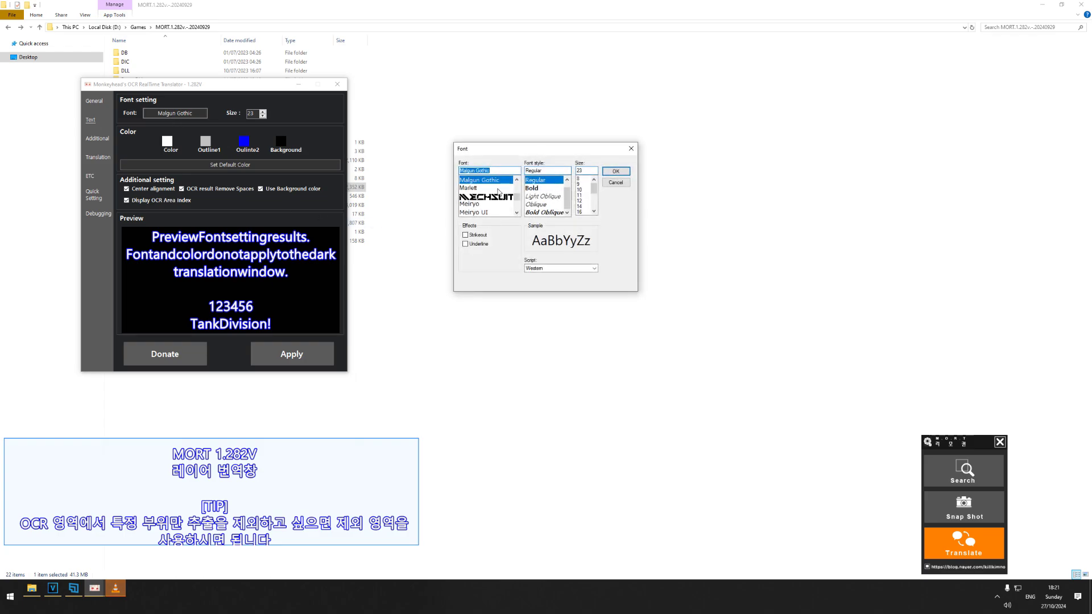
pyautogui.click(616, 183)
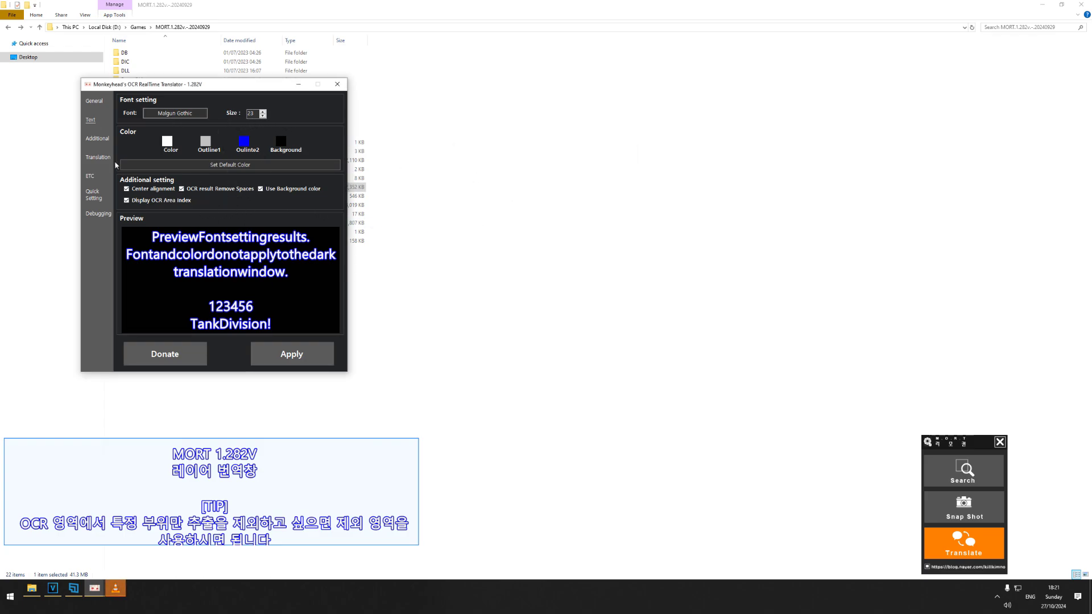
# Step: Examine the OCR results output option in the general settings and review MORT's hotkey assignments, leaving them as they are
pyautogui.click(94, 103)
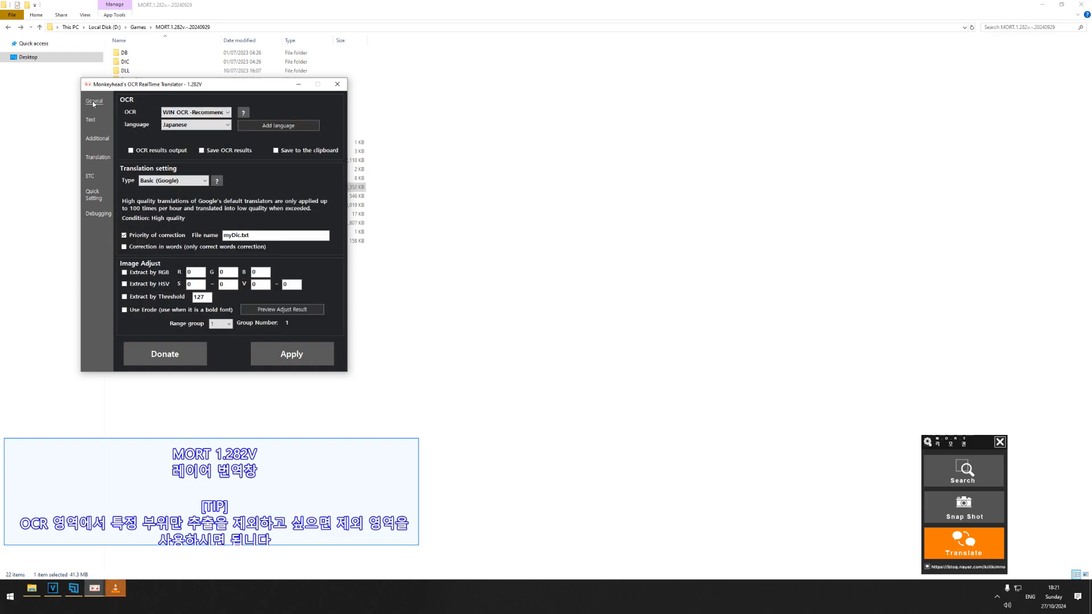
pyautogui.moveTo(143, 153)
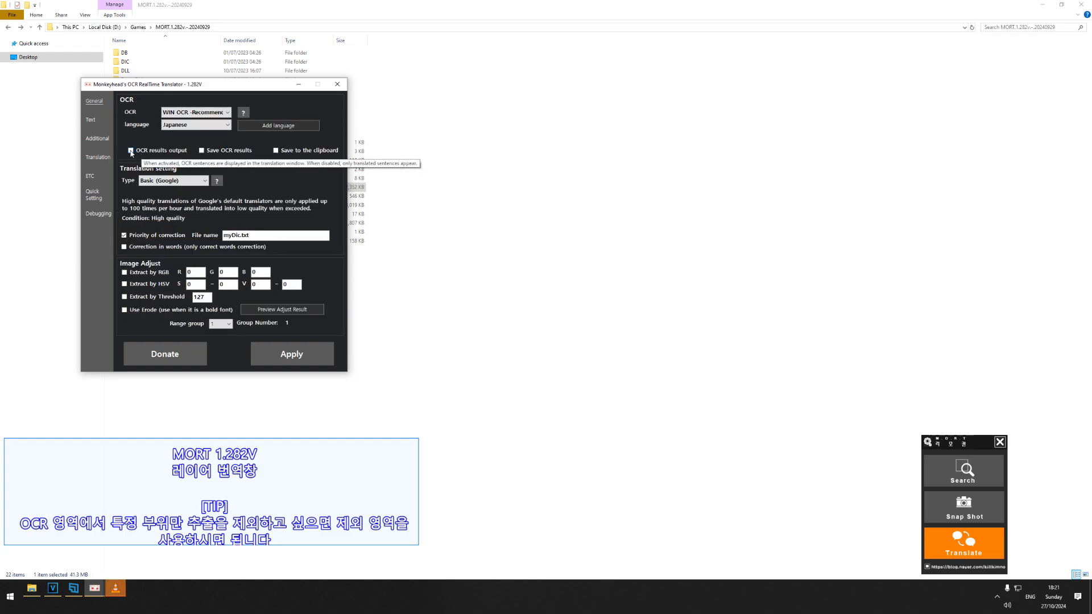
pyautogui.click(130, 151)
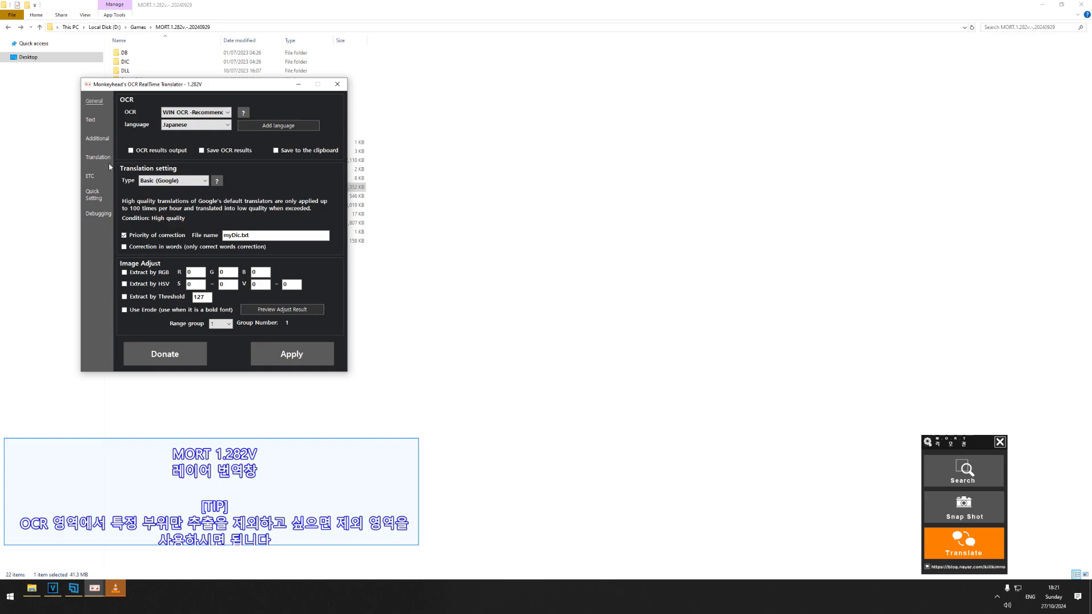
pyautogui.click(92, 178)
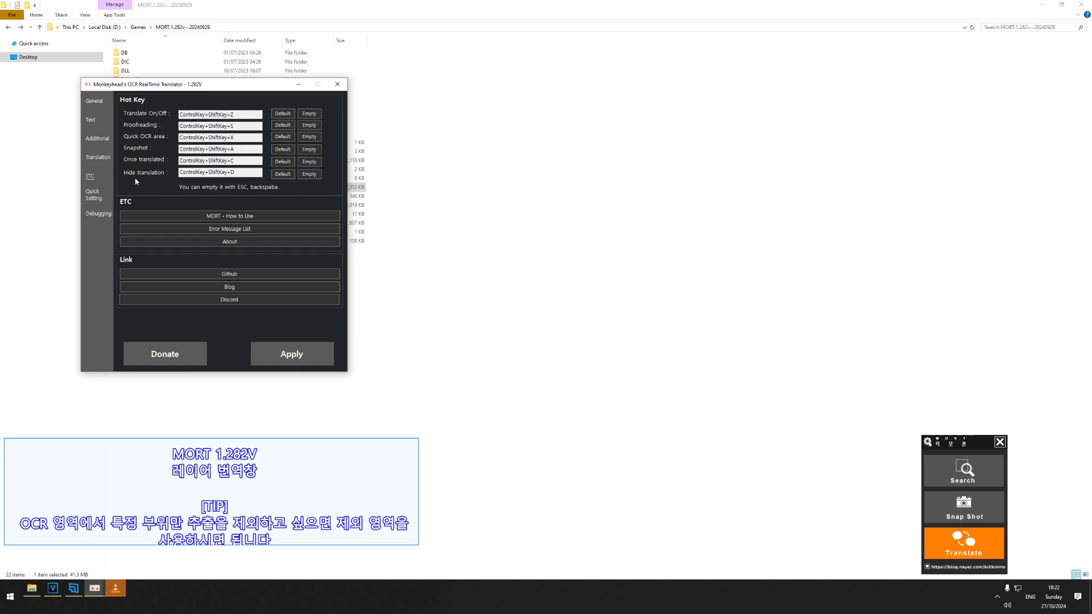
pyautogui.click(97, 139)
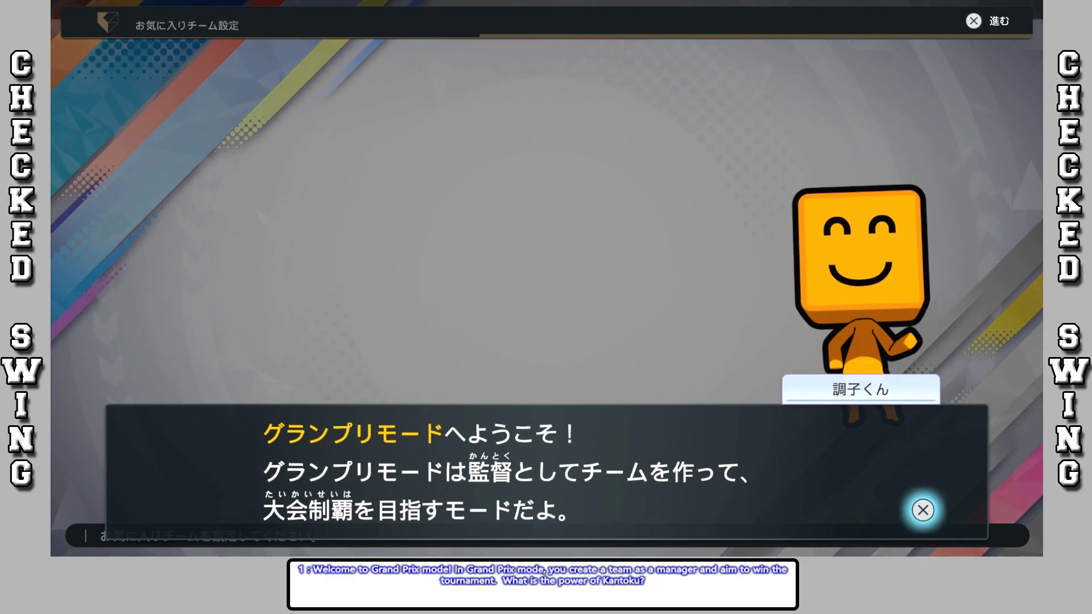
# Step: Read the translated Grand Prix mode introduction in the game and choose the Yakult Swallows as the favourite team
pyautogui.press('Return')
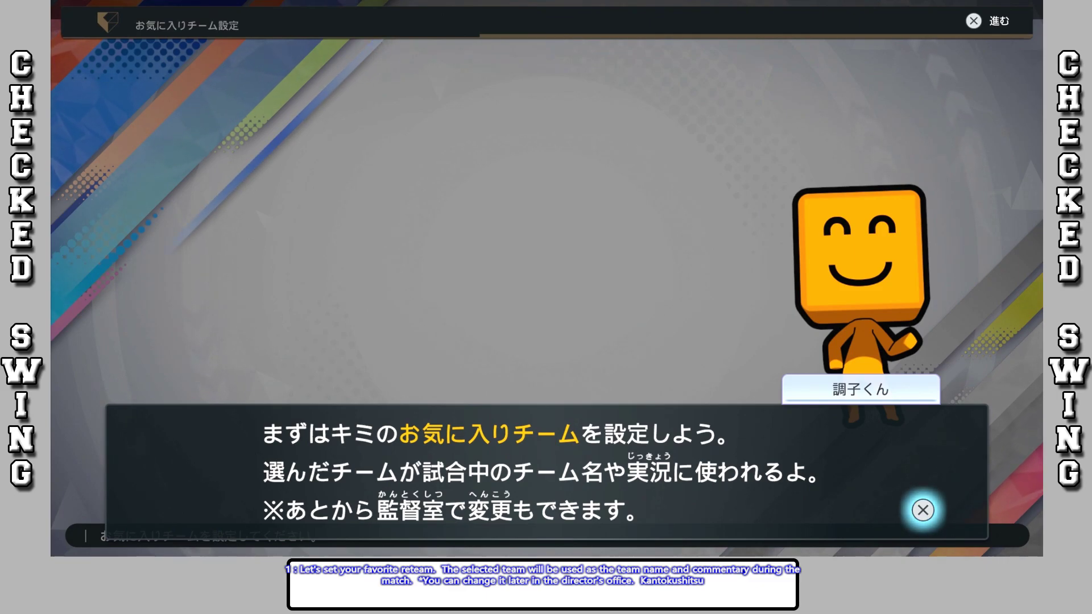
pyautogui.press('Return')
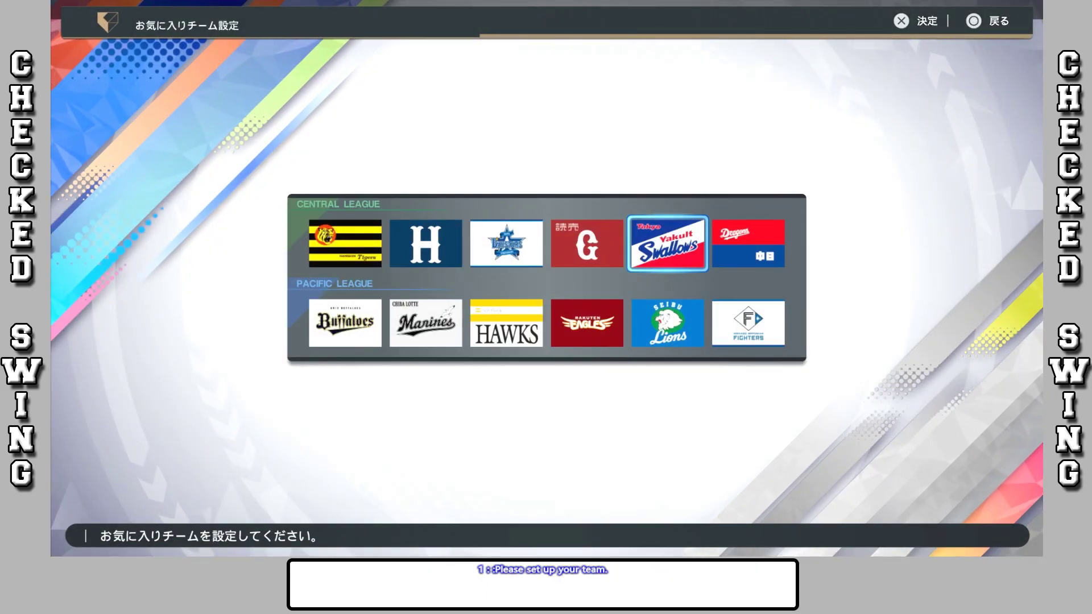
pyautogui.press('Return')
pyautogui.press('Return')
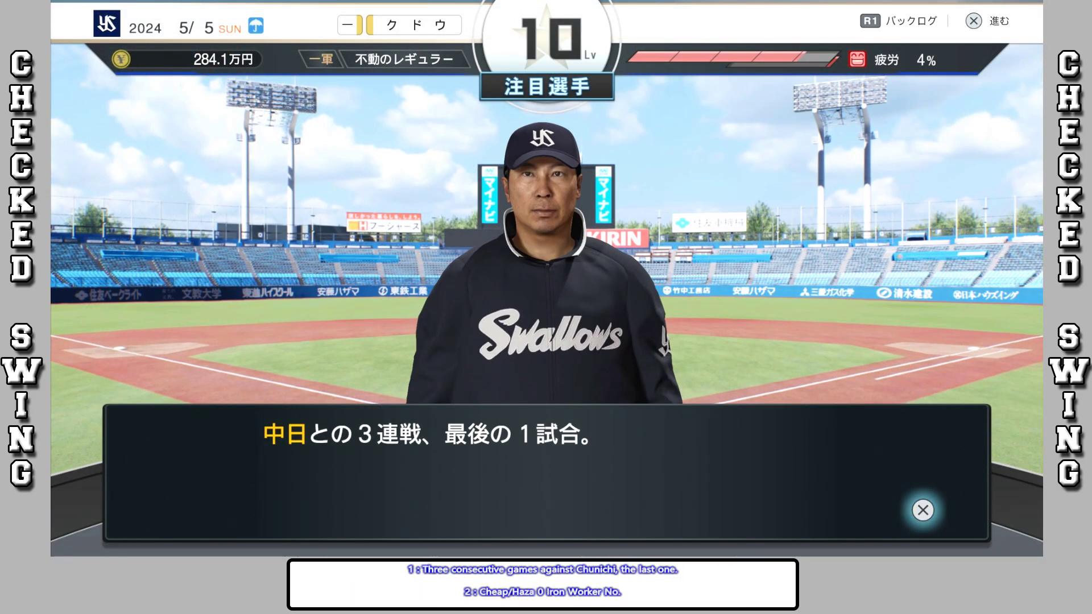
# Step: Follow the translated pregame messages for the last game against Chunichi, continue into the match and swing at the pitch
pyautogui.press('Return')
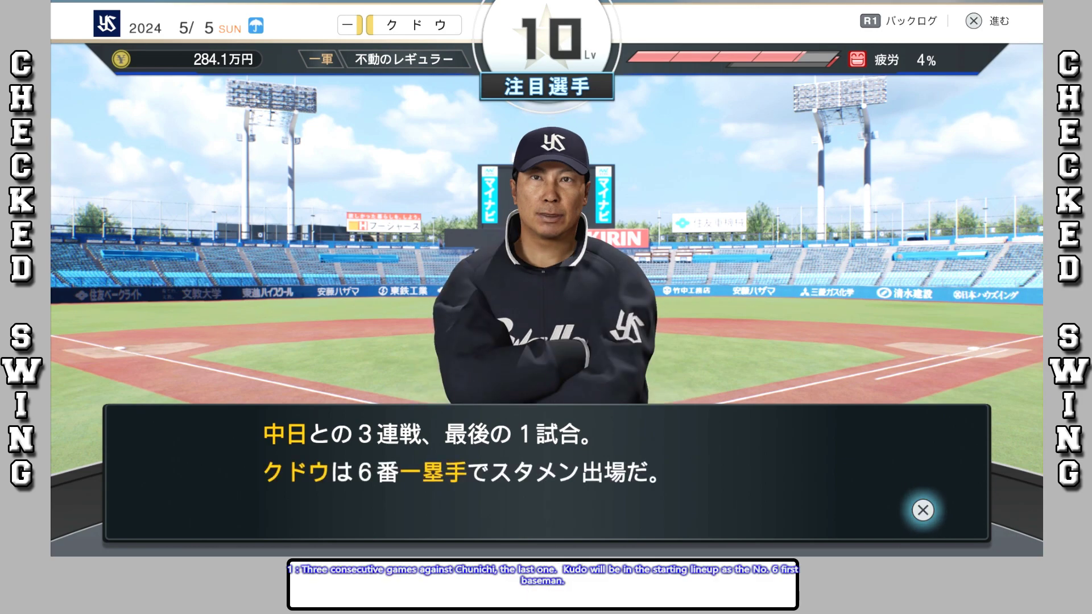
pyautogui.press('Return')
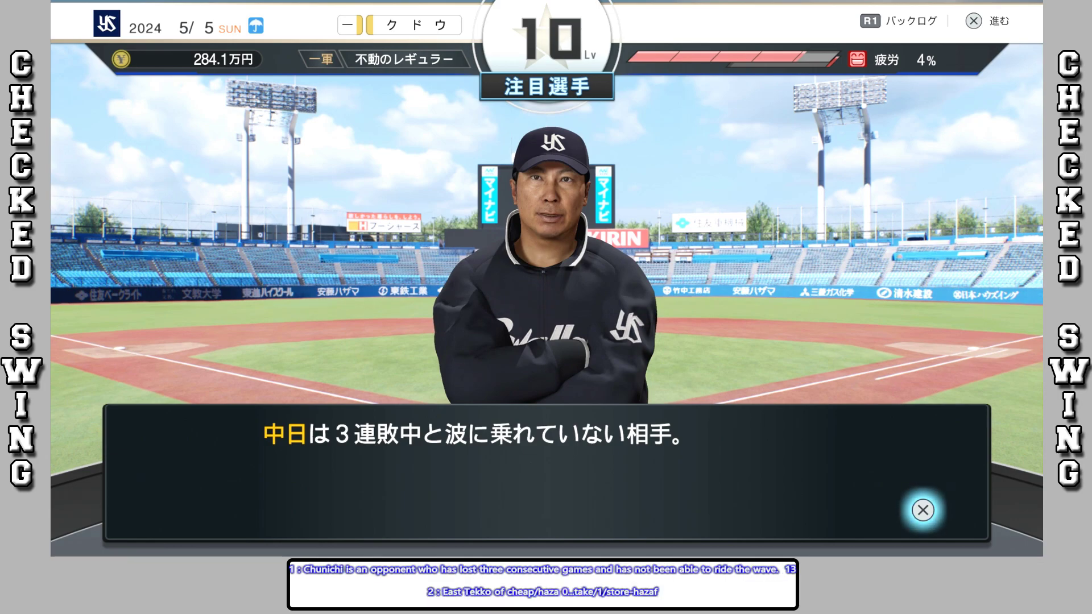
pyautogui.press('Return')
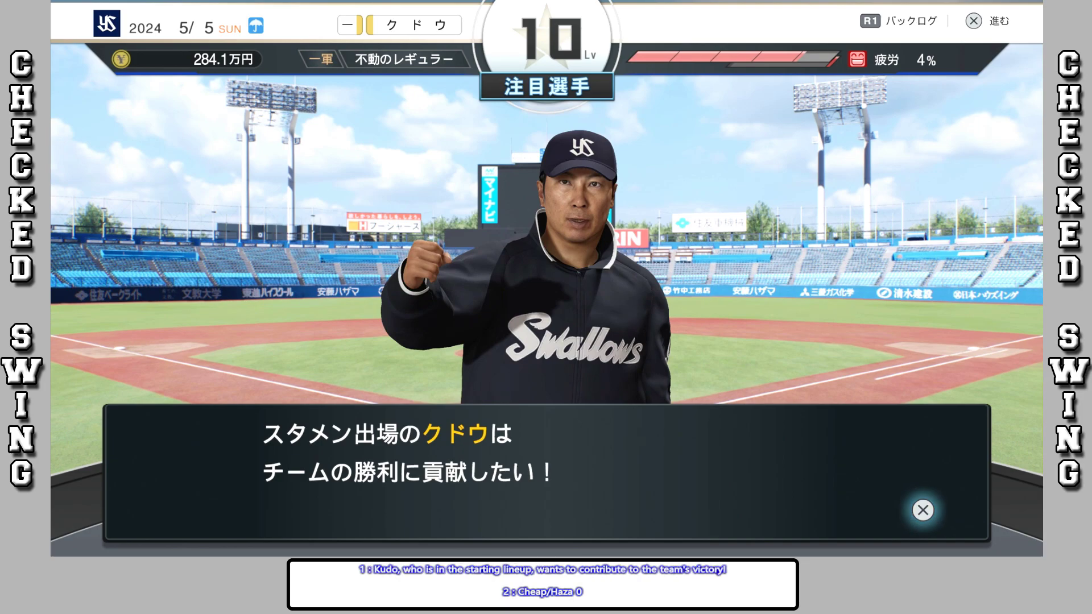
pyautogui.press('Return')
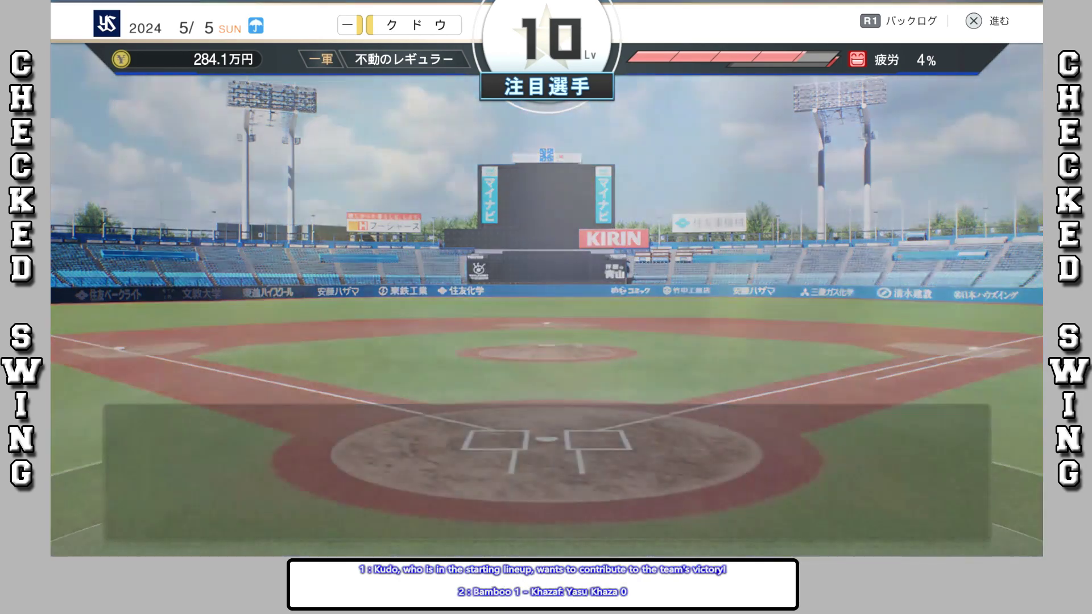
pyautogui.press('Return')
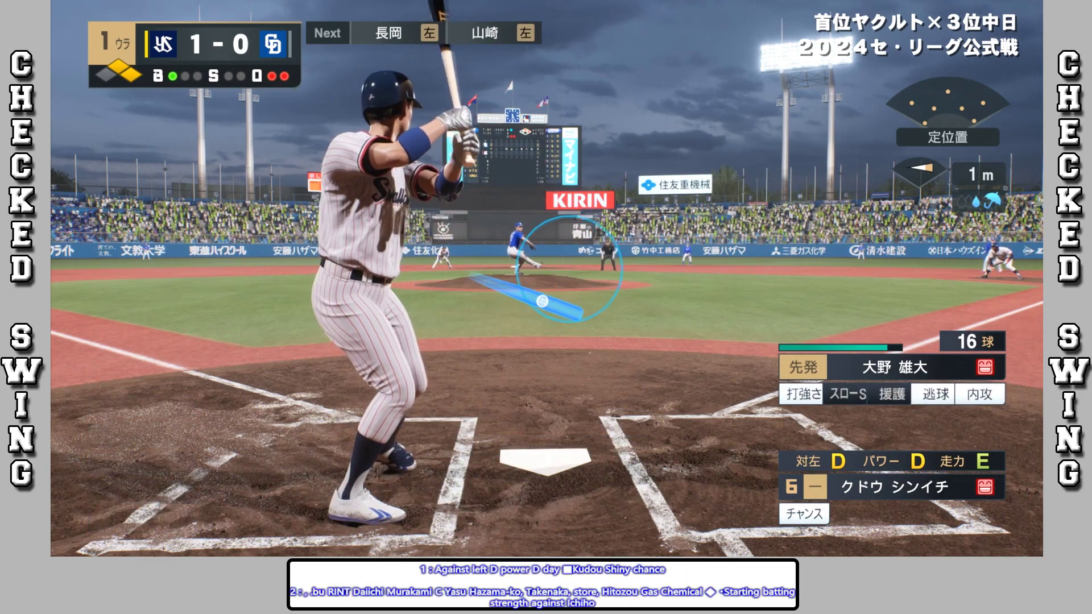
pyautogui.press('space')
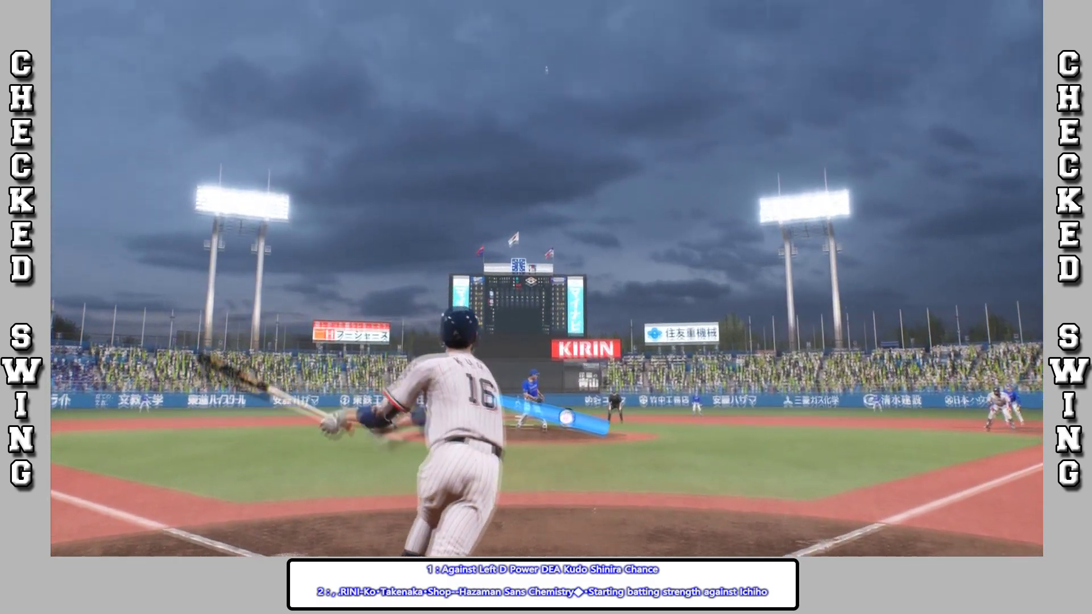